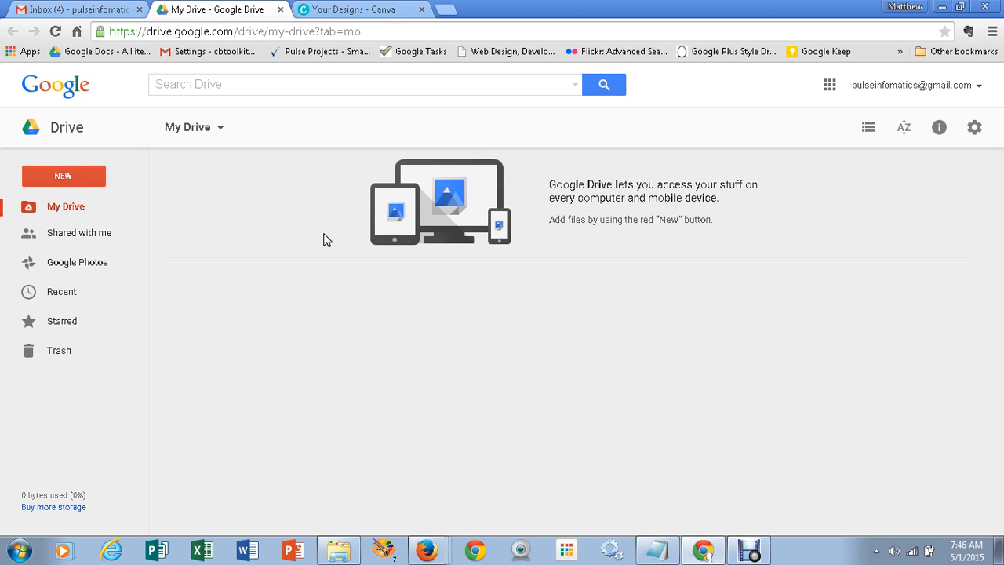
{"action": "left_click", "coordinate": [280, 218]}
{"action": "left_click", "coordinate": [276, 218]}
{"action": "left_click", "coordinate": [254, 210]}
Create a new blank Google Slides presentation from Drive.
{"action": "left_click", "coordinate": [63, 175]}
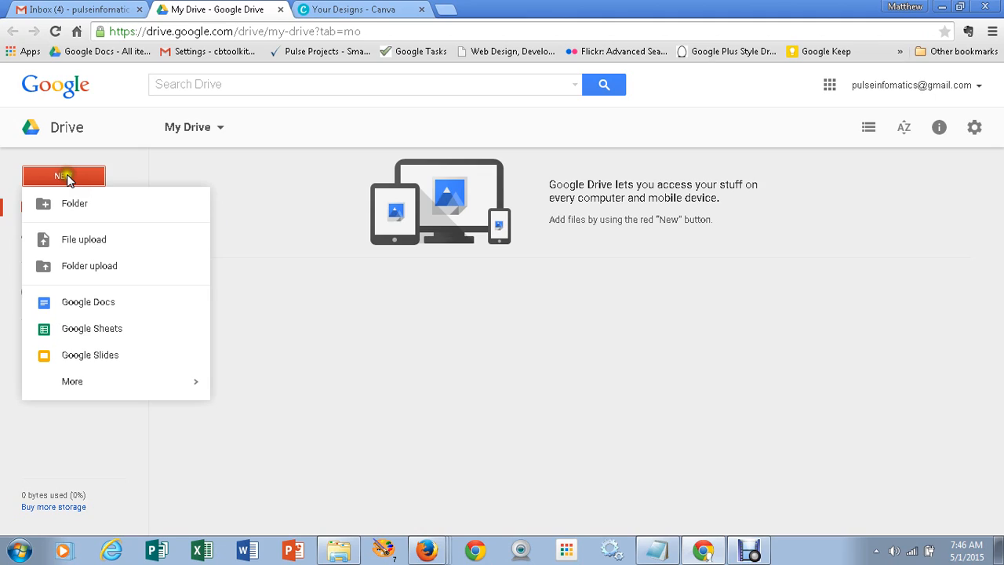
{"action": "left_click", "coordinate": [90, 356]}
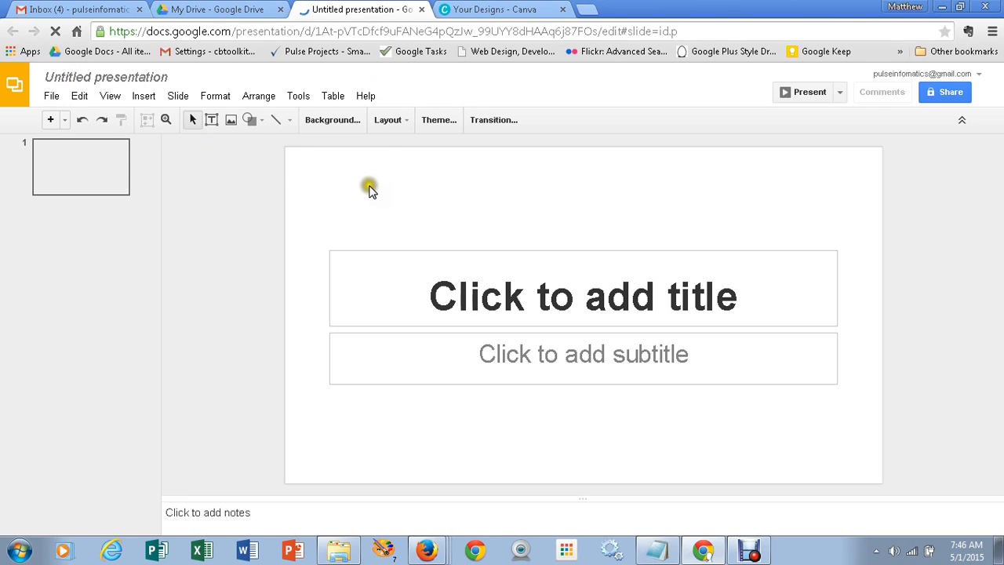
{"action": "left_click", "coordinate": [112, 174]}
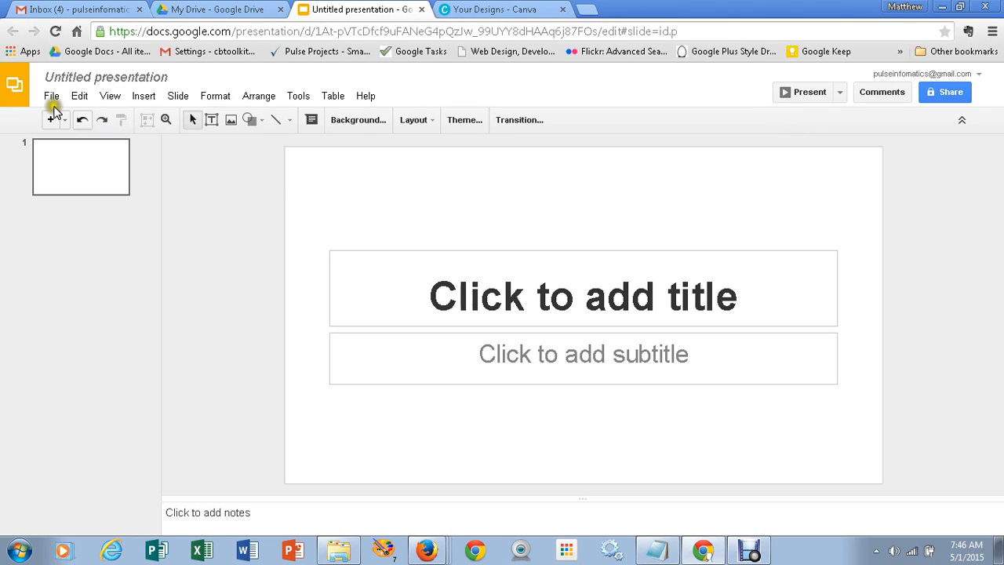
Set the presentation's page size to a custom 1200 × 630 pixels.
{"action": "left_click", "coordinate": [51, 97]}
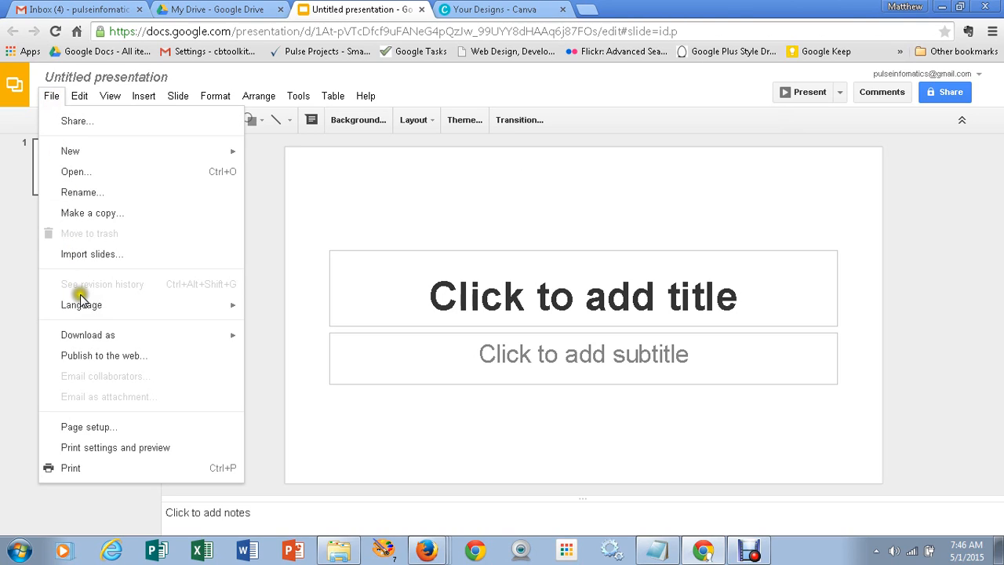
{"action": "left_click", "coordinate": [89, 427]}
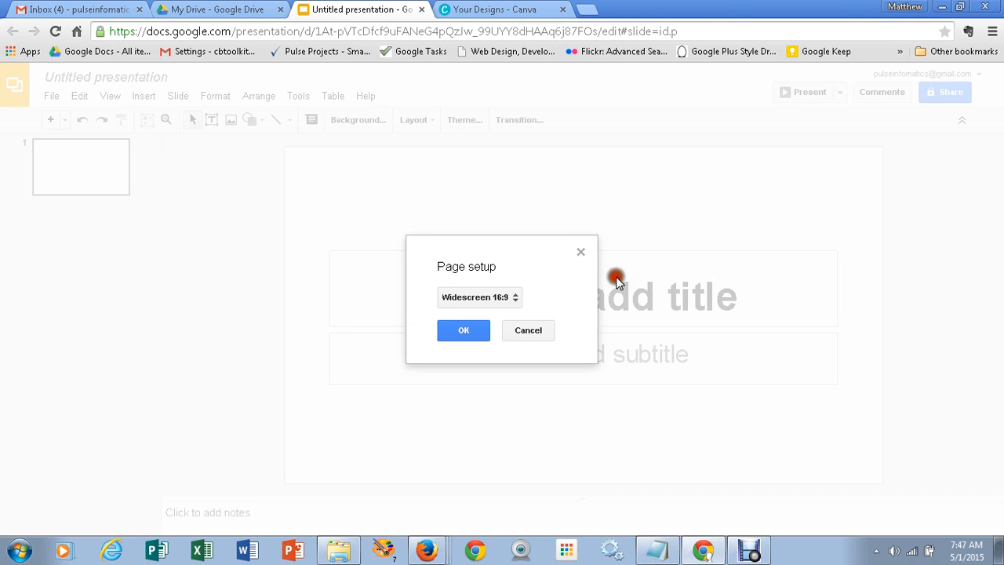
{"action": "left_click", "coordinate": [516, 298]}
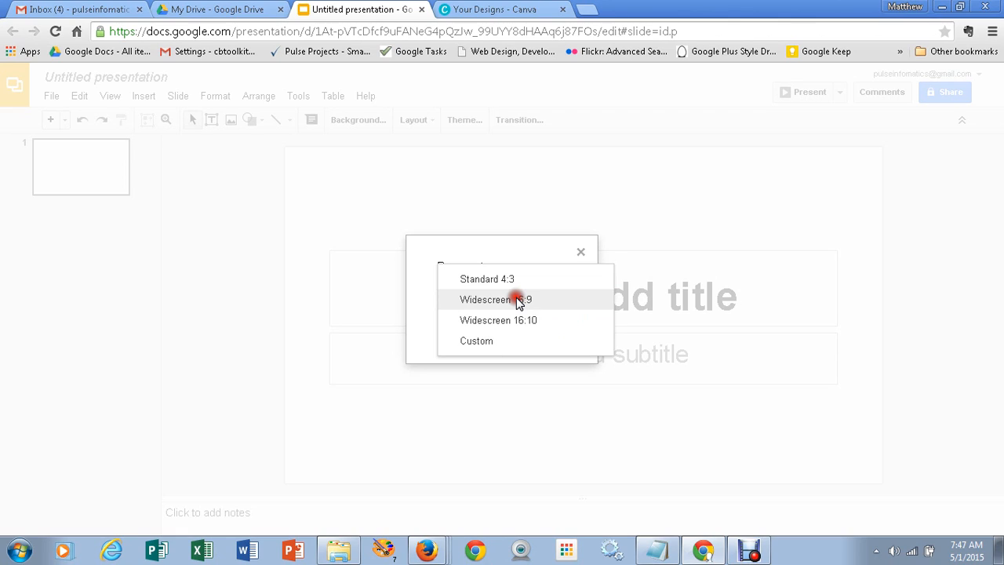
{"action": "left_click", "coordinate": [487, 344]}
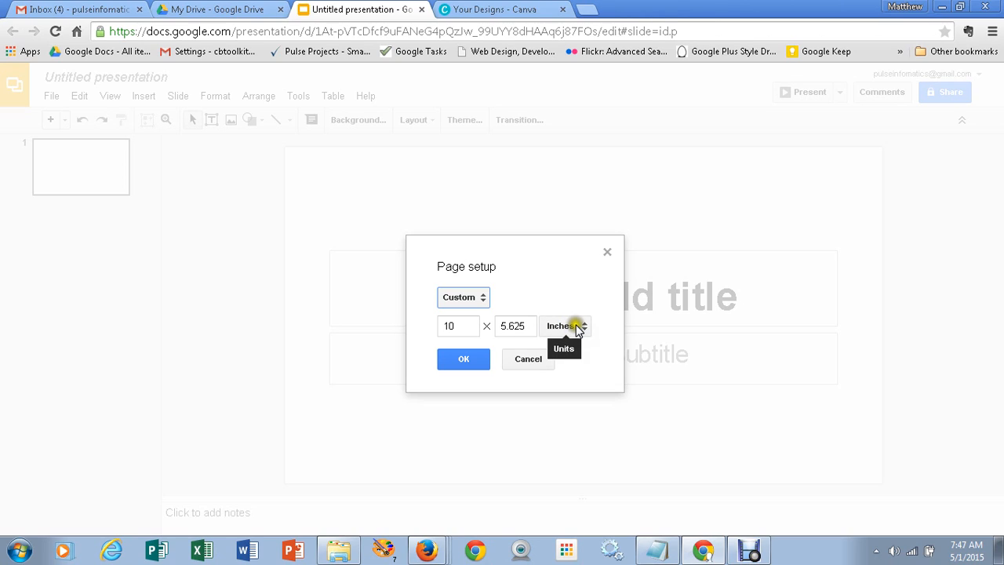
{"action": "left_click", "coordinate": [578, 326]}
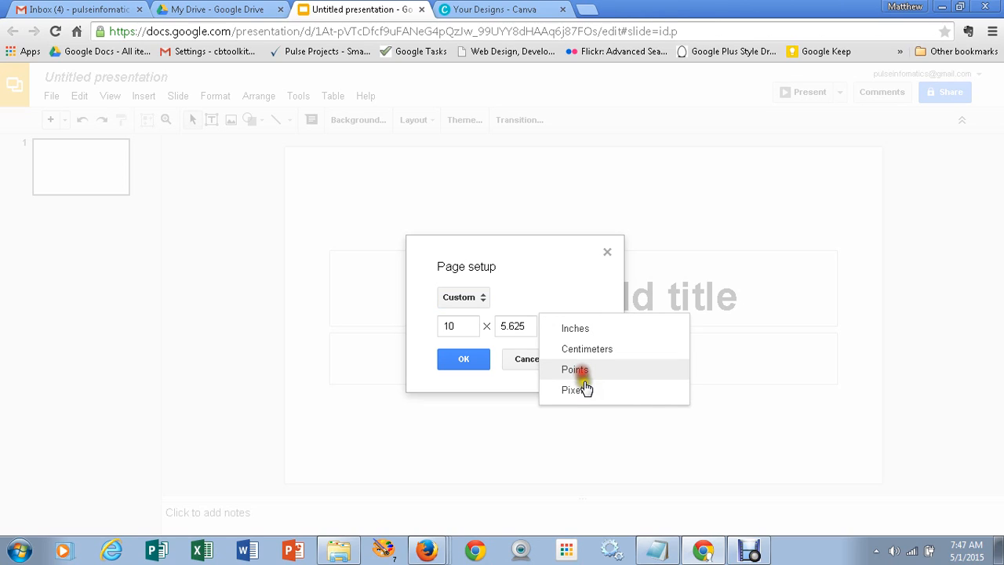
{"action": "left_click", "coordinate": [586, 388]}
{"action": "mouse_move", "coordinate": [465, 327]}
{"action": "left_mouse_down"}
{"action": "mouse_move", "coordinate": [355, 344]}
{"action": "mouse_move", "coordinate": [365, 329]}
{"action": "left_mouse_up"}
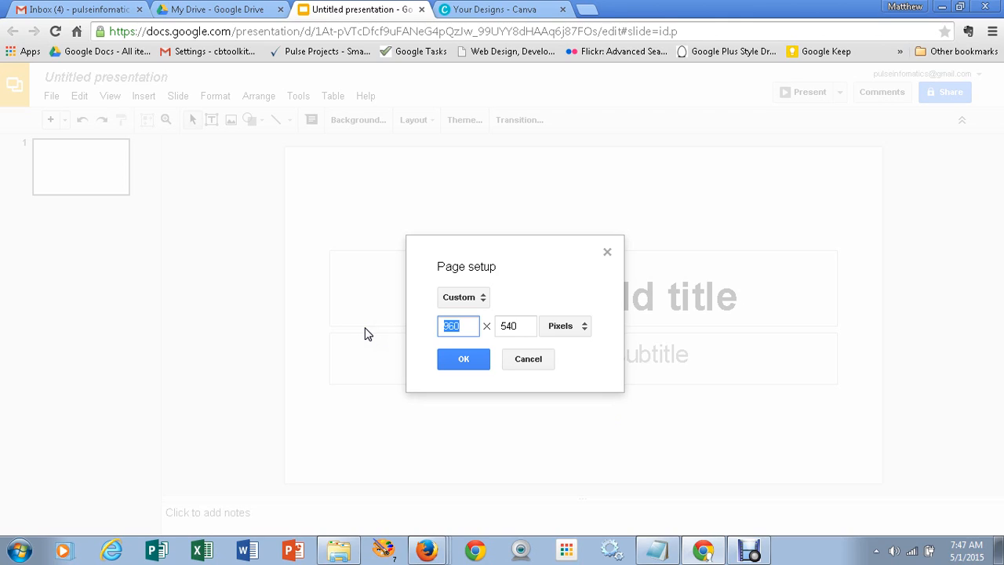
{"action": "type", "text": "1200"}
{"action": "key", "text": "Tab"}
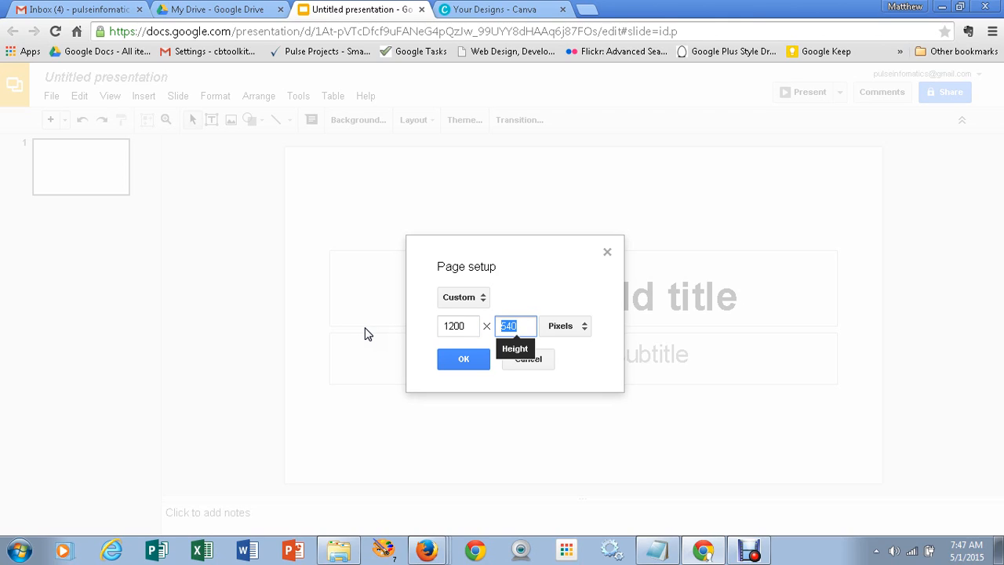
{"action": "type", "text": "630"}
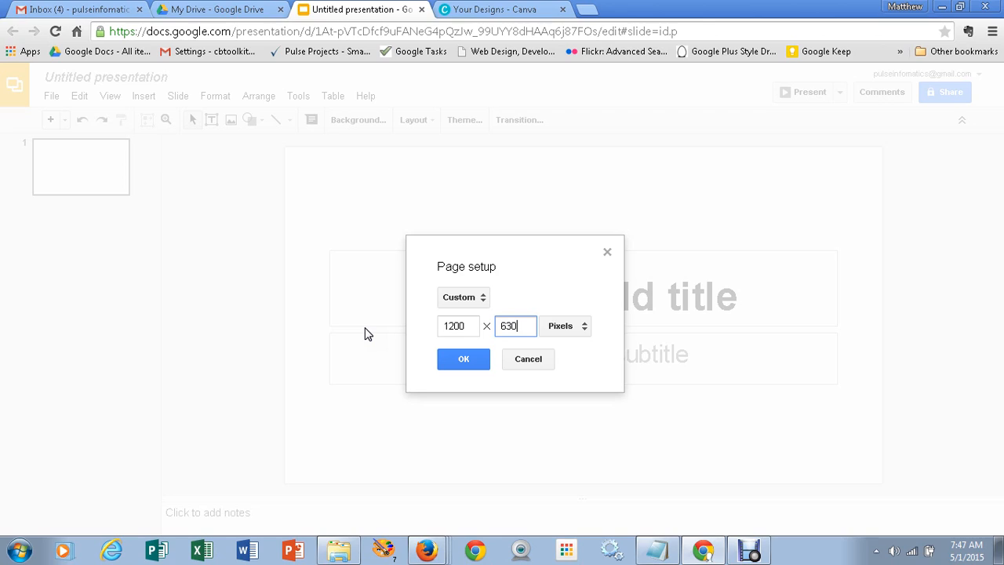
{"action": "left_click", "coordinate": [463, 359]}
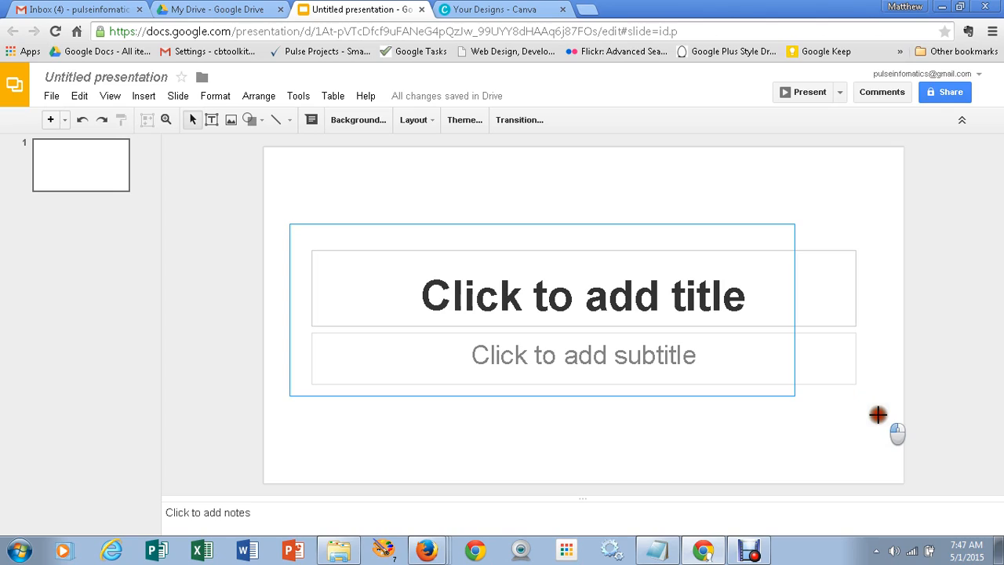
Delete the title and subtitle placeholders from the slide and paste the copied WordPress logo image onto it.
{"action": "key", "text": "Delete"}
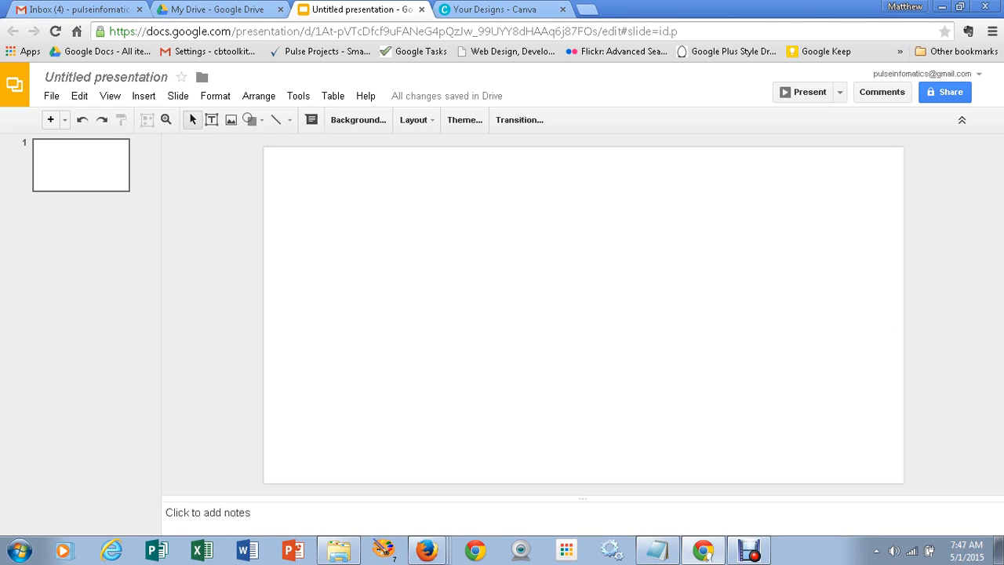
{"action": "left_click", "coordinate": [506, 370]}
{"action": "key", "text": "ctrl+v"}
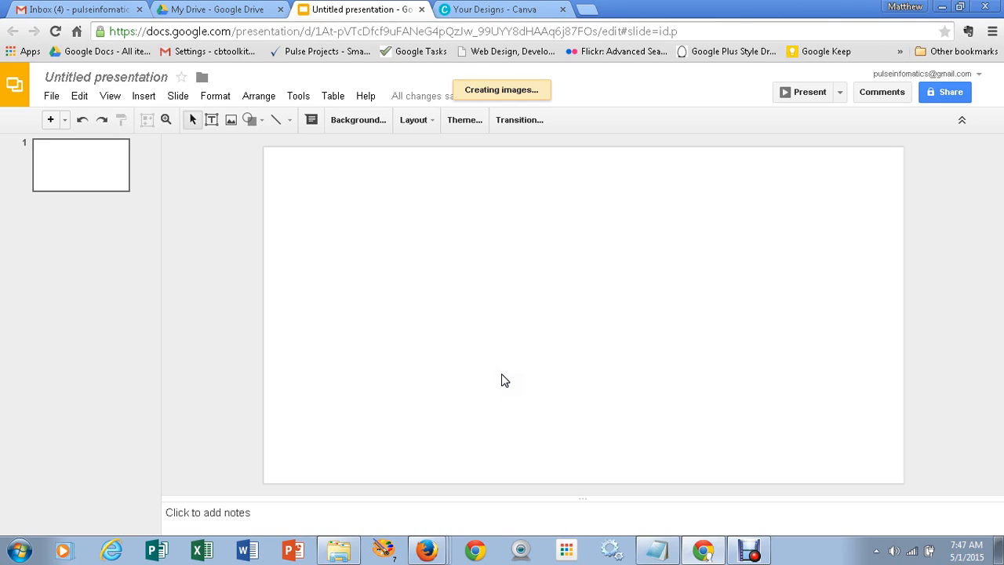
{"action": "mouse_move", "coordinate": [504, 380]}
{"action": "left_mouse_down"}
{"action": "mouse_move", "coordinate": [515, 374]}
{"action": "mouse_move", "coordinate": [507, 385]}
{"action": "mouse_move", "coordinate": [491, 376]}
{"action": "left_mouse_up"}
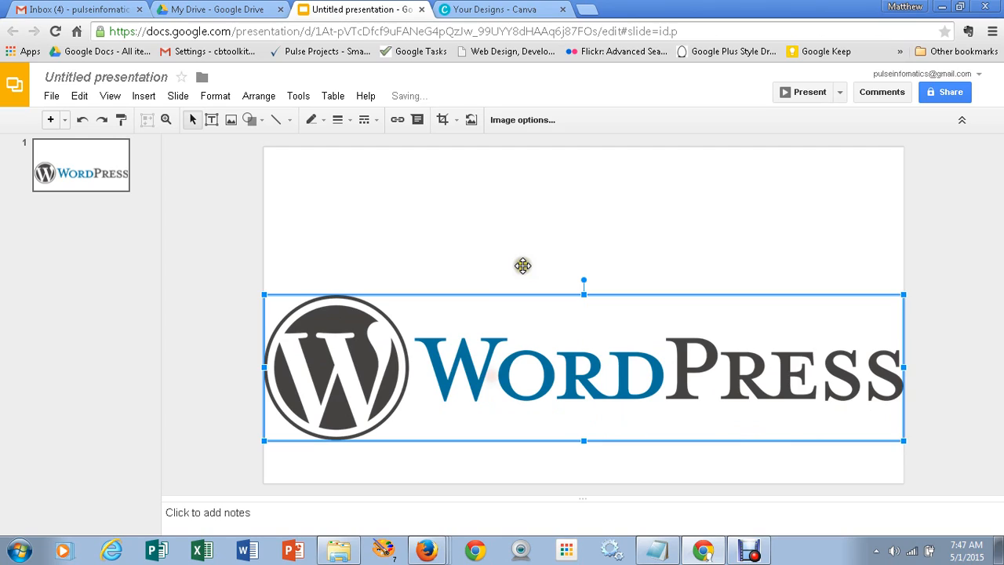
Change the slide's background color to the bright orange from the standard palette.
{"action": "right_click", "coordinate": [541, 222]}
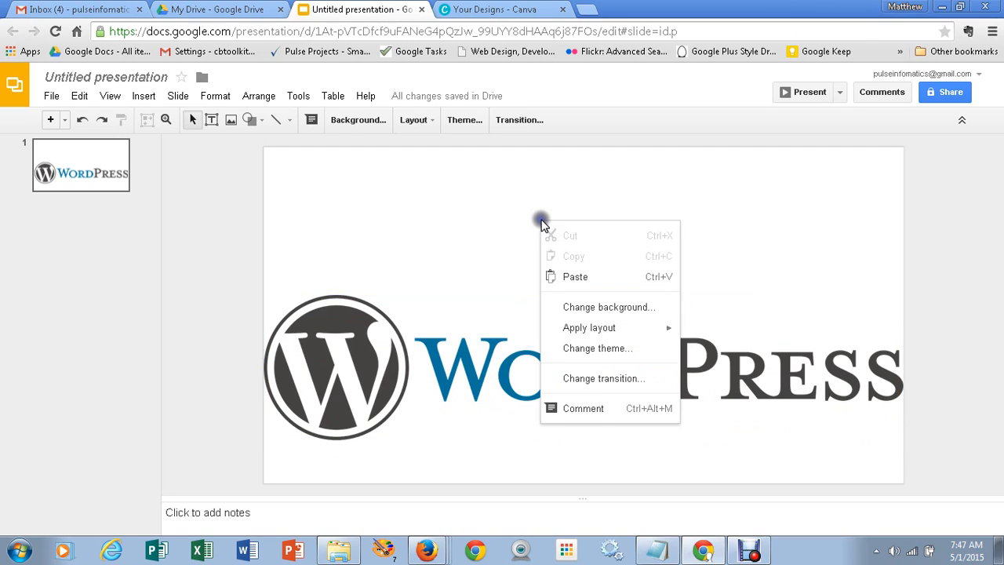
{"action": "left_click", "coordinate": [569, 306]}
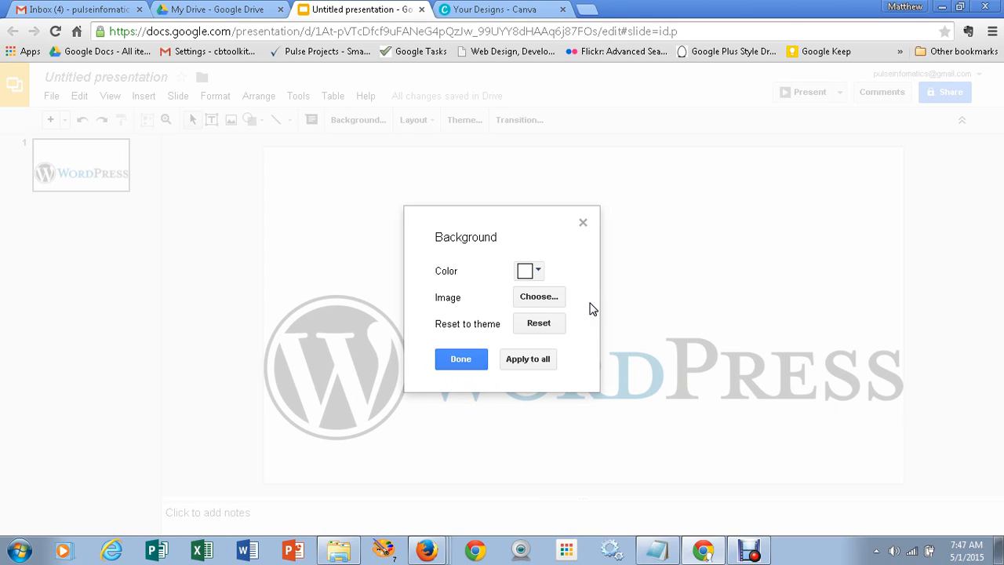
{"action": "left_click", "coordinate": [530, 270]}
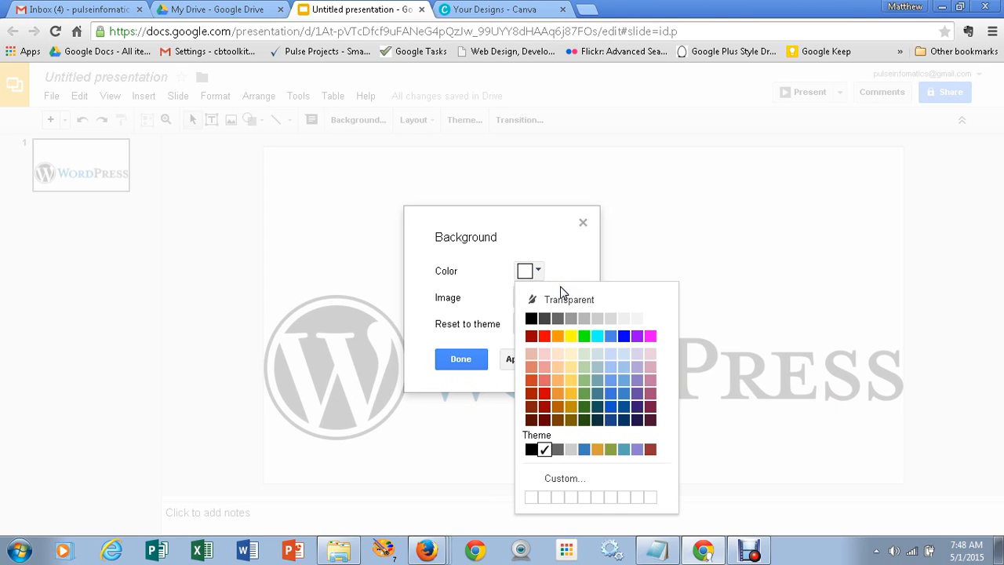
{"action": "left_click", "coordinate": [557, 337]}
{"action": "left_click", "coordinate": [474, 361]}
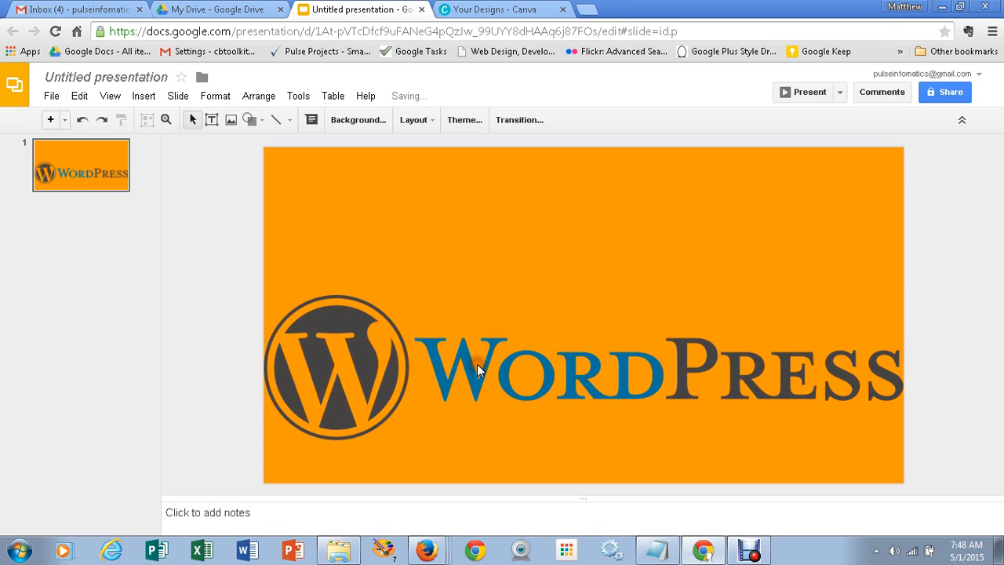
Shrink the WordPress logo slightly and position it horizontally centered in the lower part of the slide.
{"action": "left_click", "coordinate": [351, 341]}
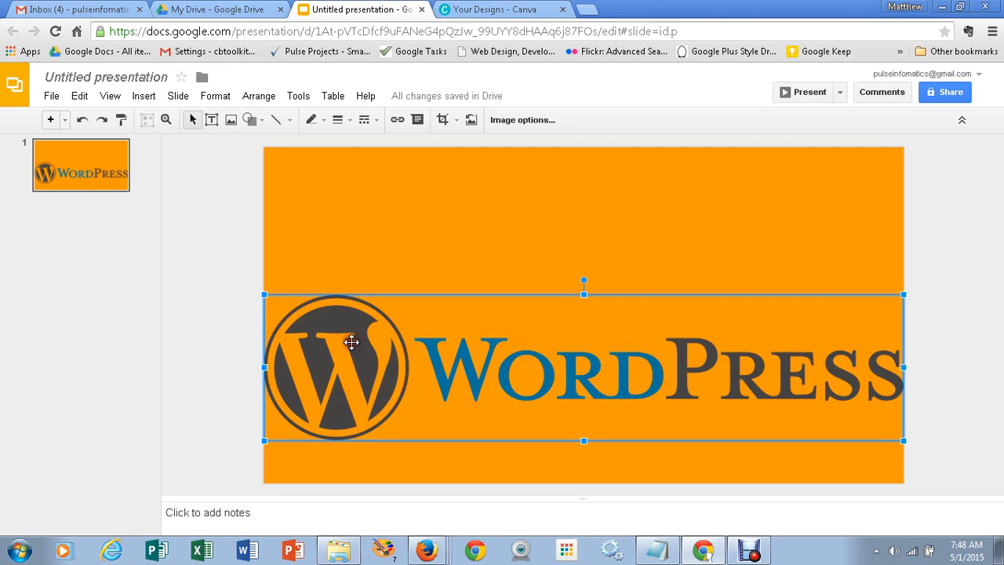
{"action": "left_click_drag", "start_coordinate": [265, 295], "coordinate": [294, 302]}
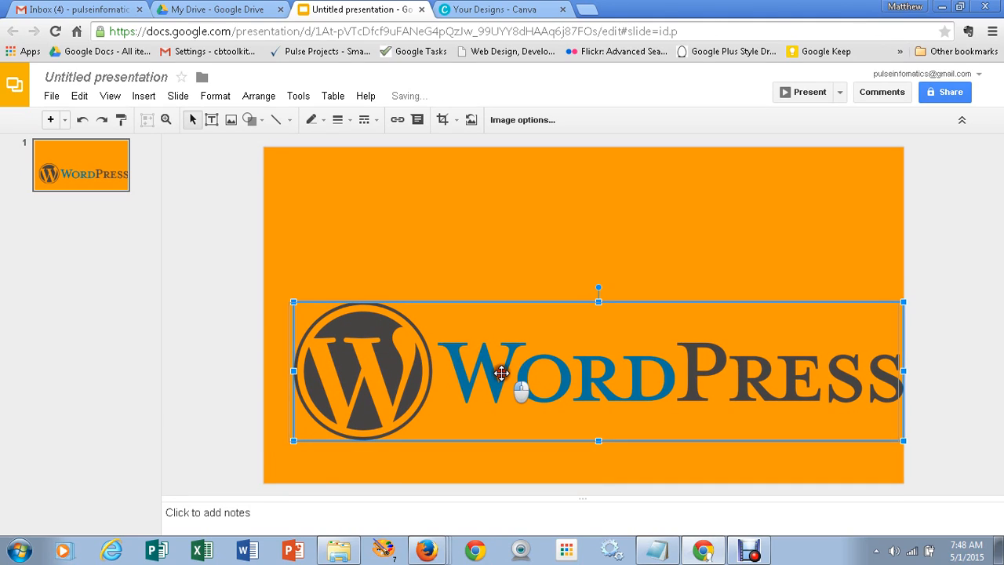
{"action": "left_click_drag", "start_coordinate": [531, 363], "coordinate": [502, 373]}
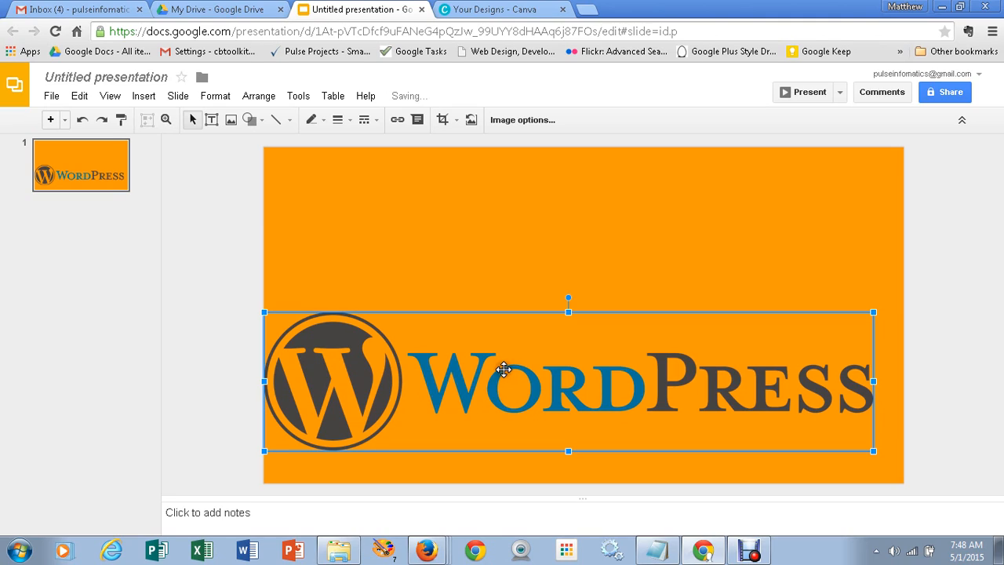
{"action": "key", "text": "Right"}
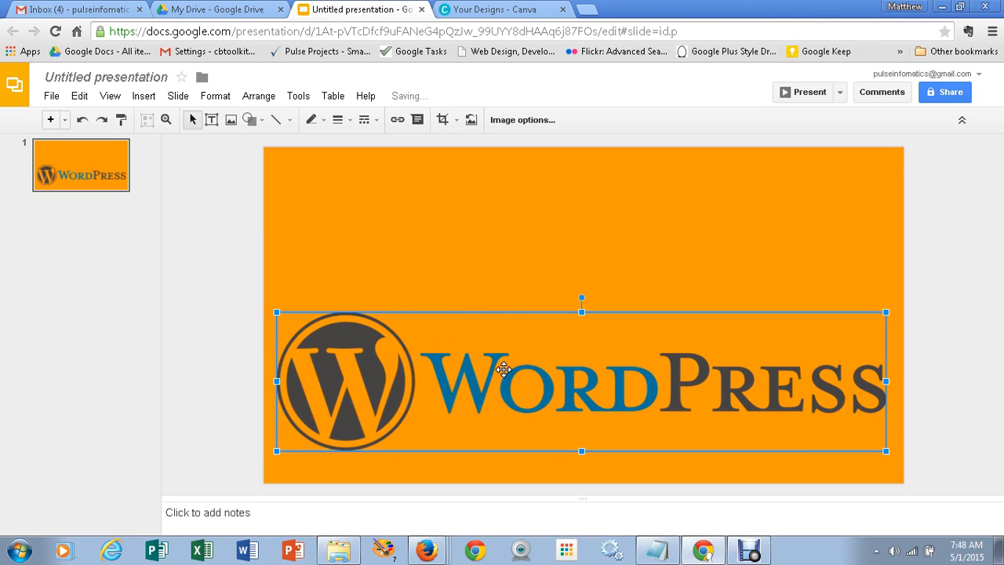
{"action": "key", "text": "Right"}
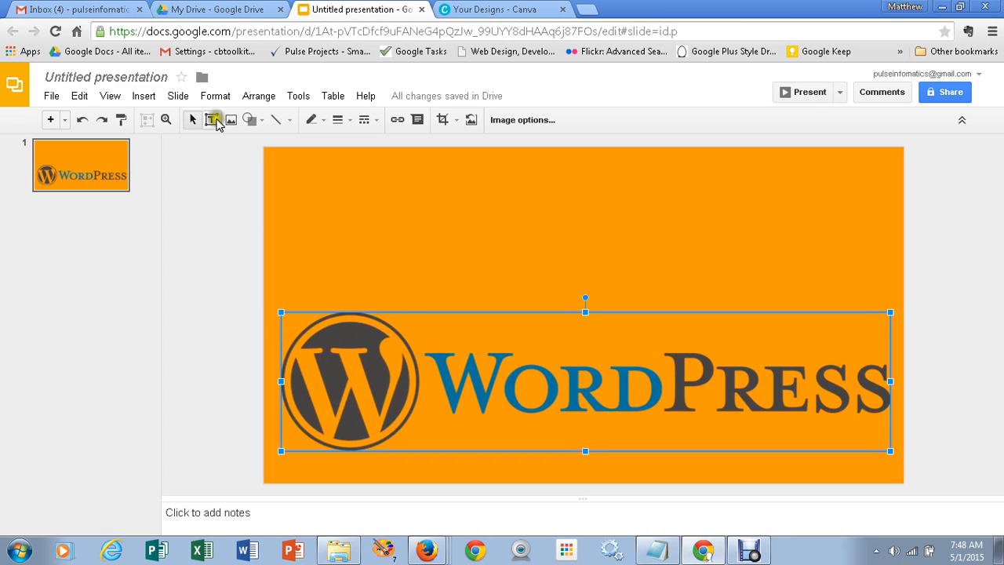
Add a wide text box above the logo containing "Creating optimal image sizes for Wordpress".
{"action": "left_click", "coordinate": [216, 121]}
{"action": "left_click_drag", "start_coordinate": [293, 161], "coordinate": [882, 287]}
{"action": "type", "text": "Creating"}
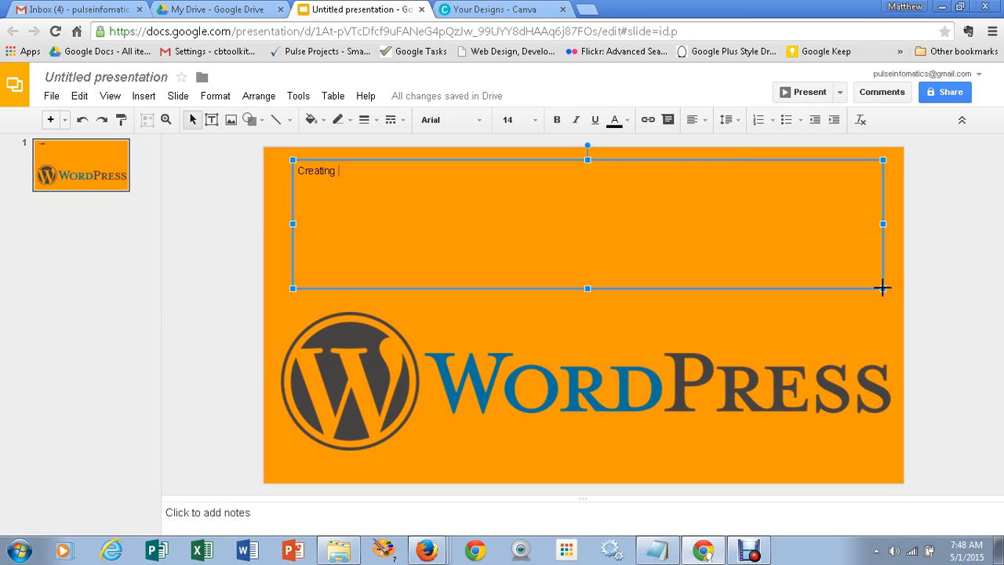
{"action": "type", "text": "o"}
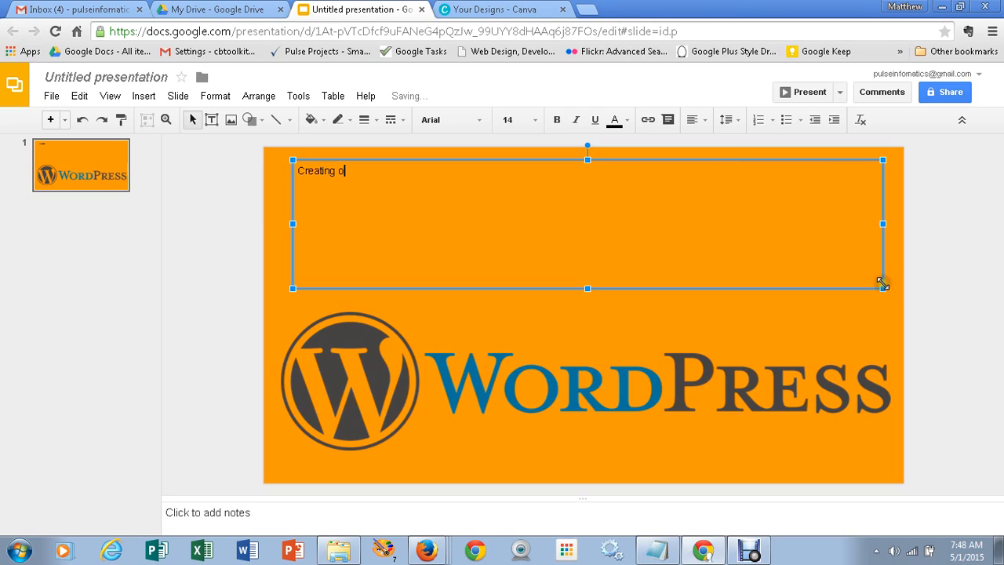
{"action": "type", "text": "ptimal image sizes for W"}
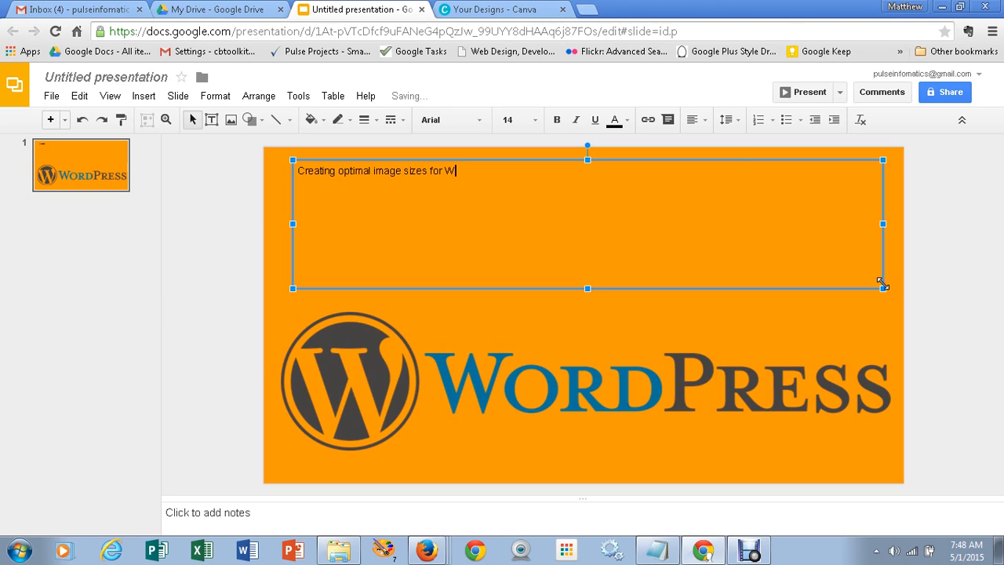
{"action": "type", "text": "ordpress"}
Find the Syncopate font among the additional fonts and apply it to all the text in the title box.
{"action": "key", "text": "ctrl+a"}
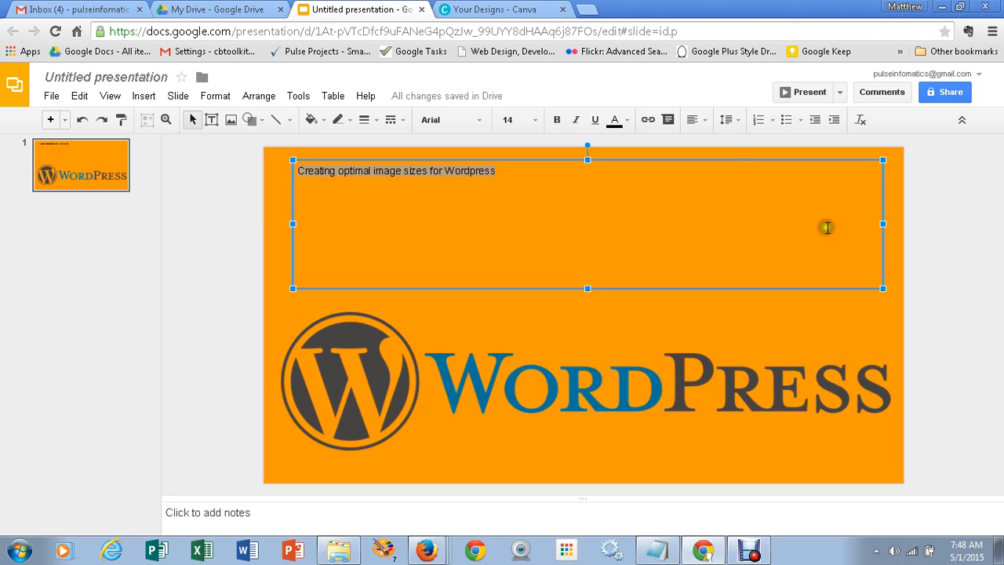
{"action": "left_click", "coordinate": [474, 120]}
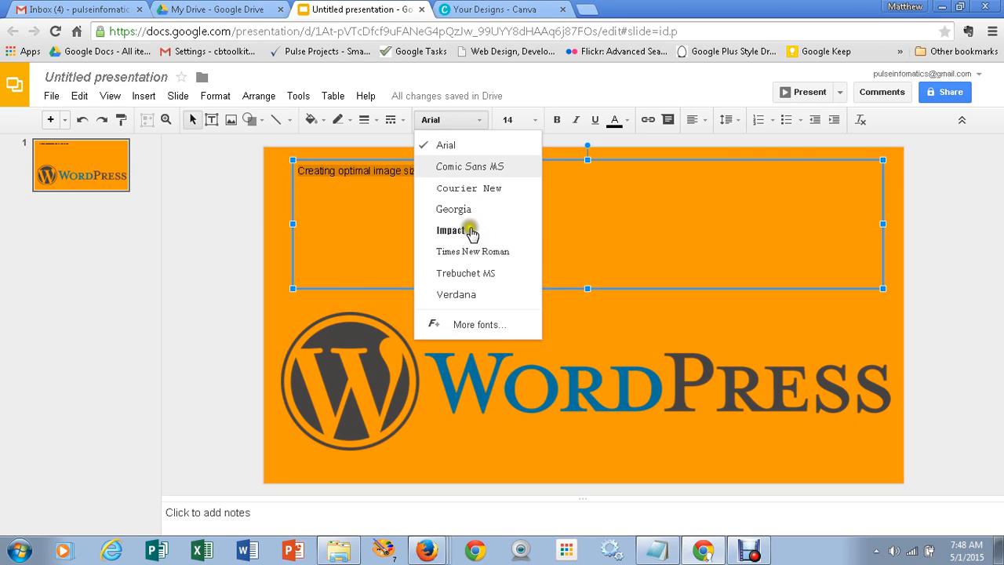
{"action": "left_click", "coordinate": [476, 325]}
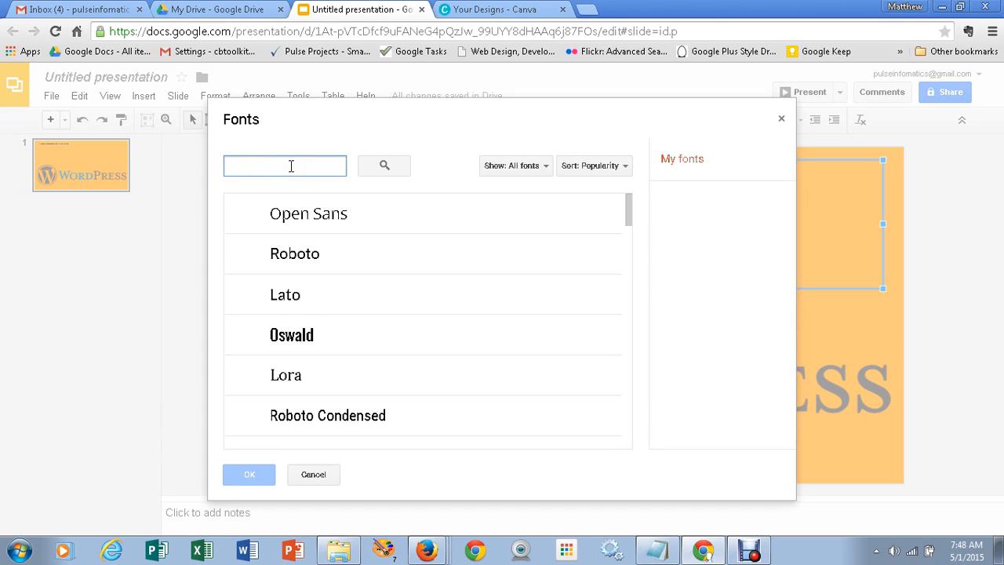
{"action": "type", "text": "syncop"}
{"action": "left_click", "coordinate": [289, 166]}
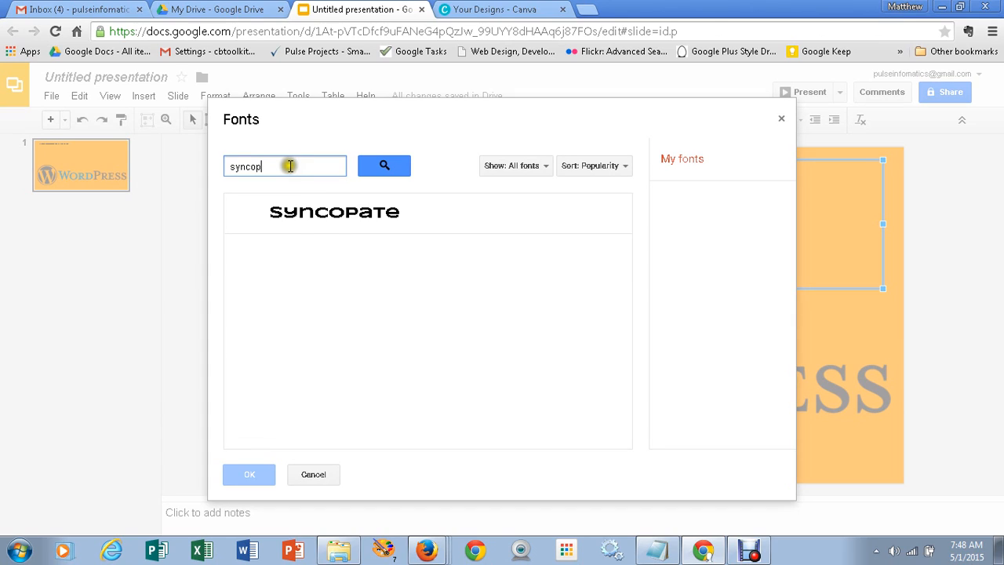
{"action": "left_click", "coordinate": [312, 212]}
{"action": "left_click", "coordinate": [248, 476]}
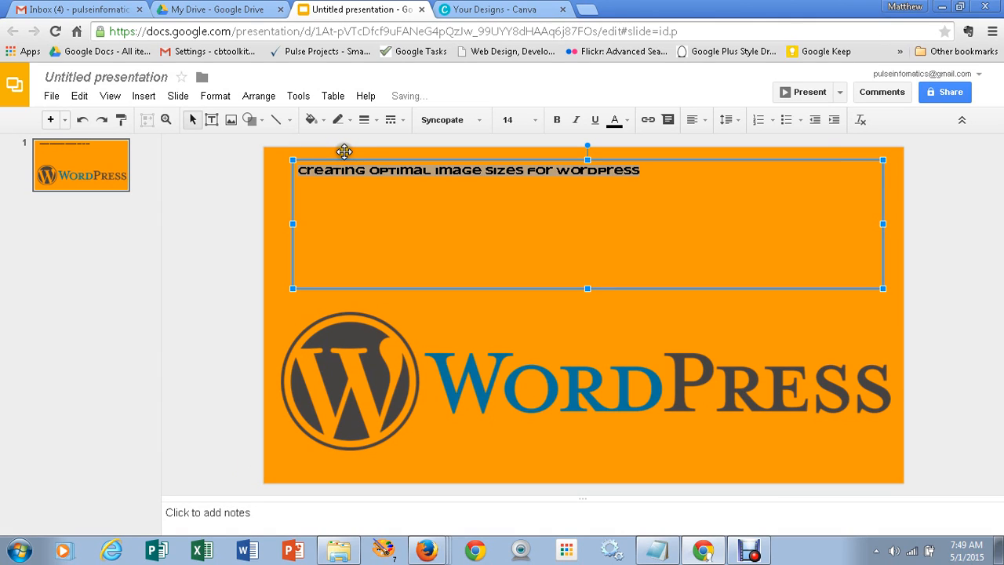
Increase the font size of the title text to 48 and deselect the text box.
{"action": "left_click", "coordinate": [534, 120]}
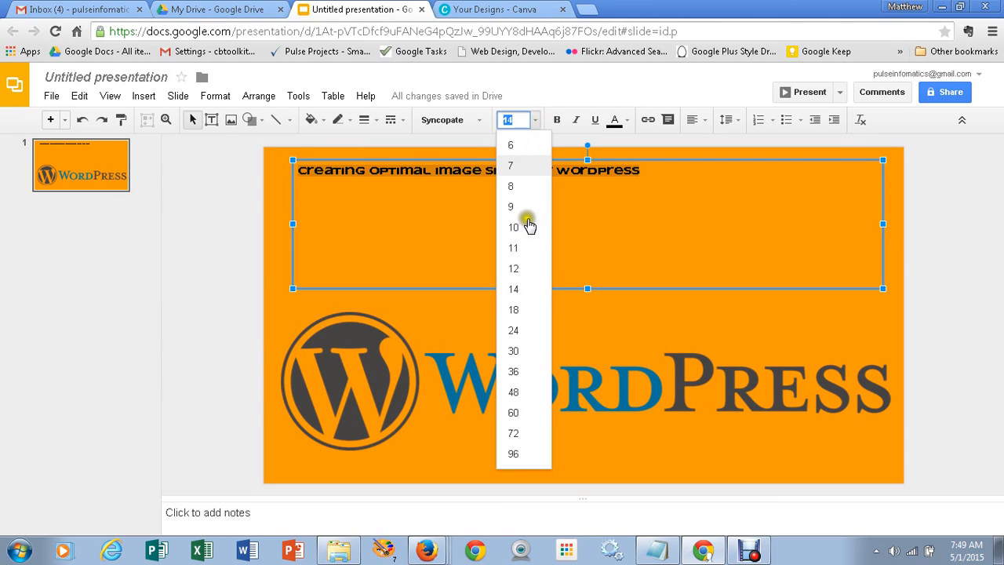
{"action": "left_click", "coordinate": [513, 351]}
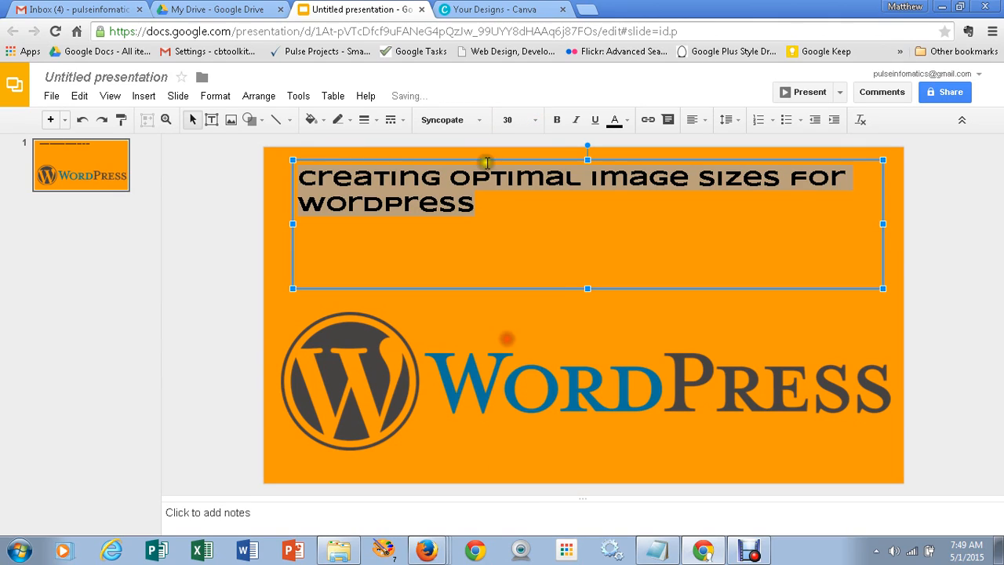
{"action": "left_click", "coordinate": [535, 122]}
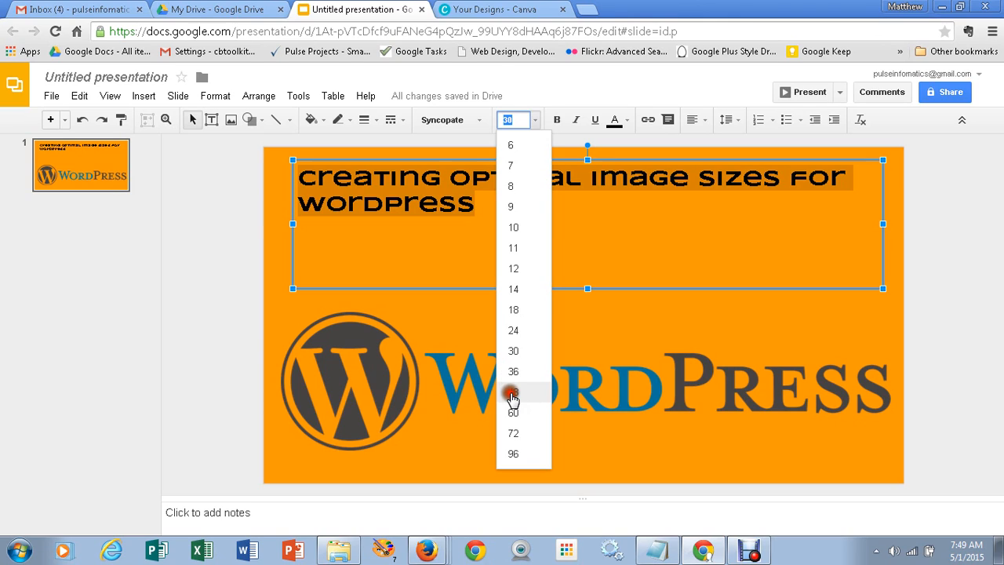
{"action": "left_click", "coordinate": [513, 392]}
{"action": "left_click", "coordinate": [606, 263]}
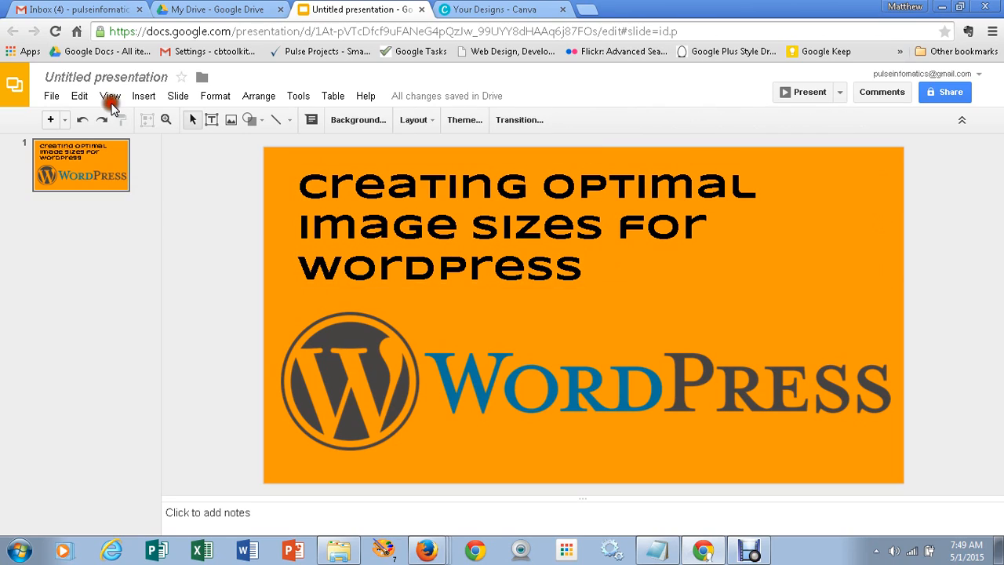
Rename the presentation as "Facebook Images".
{"action": "left_click", "coordinate": [92, 79]}
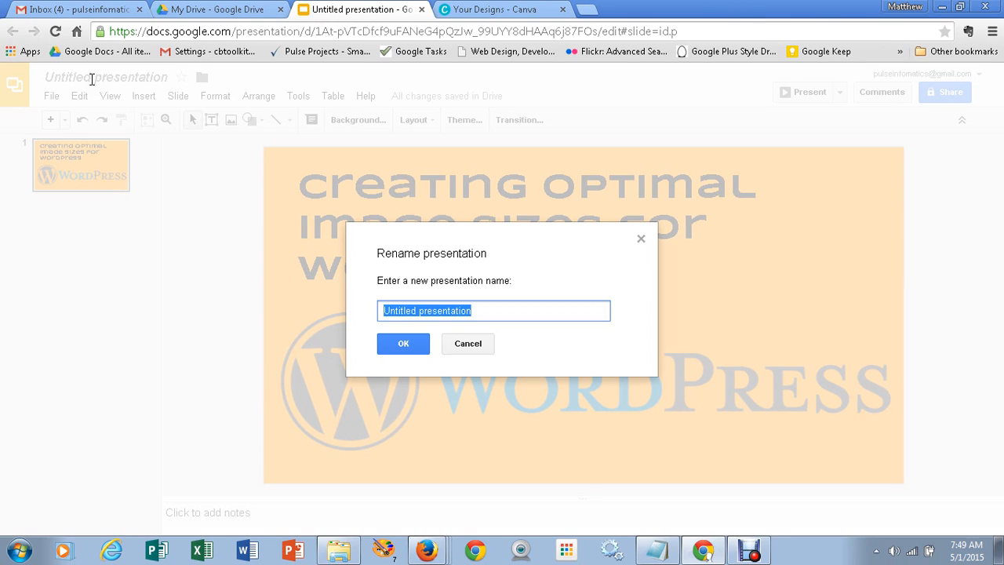
{"action": "type", "text": "Facebook Images"}
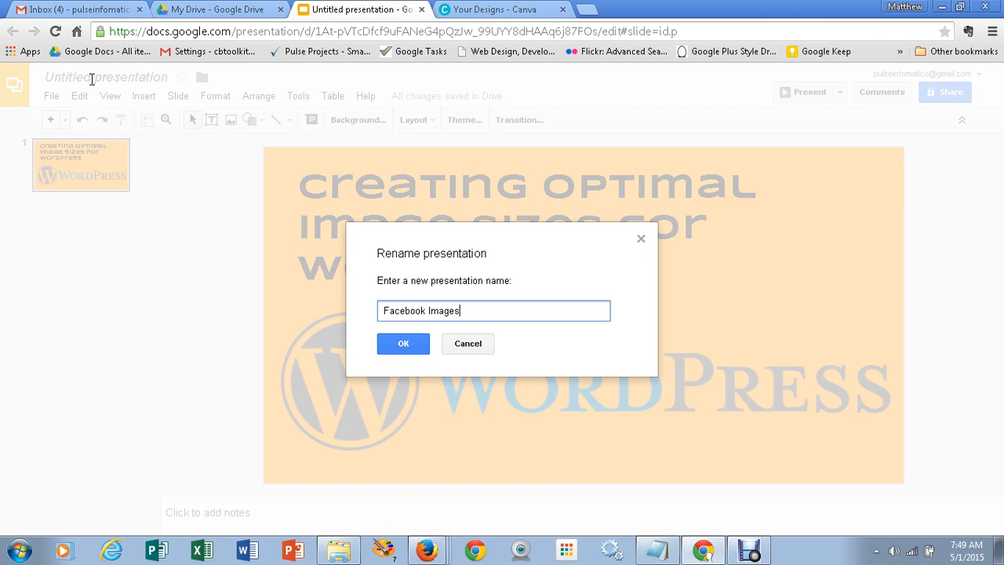
{"action": "key", "text": "Return"}
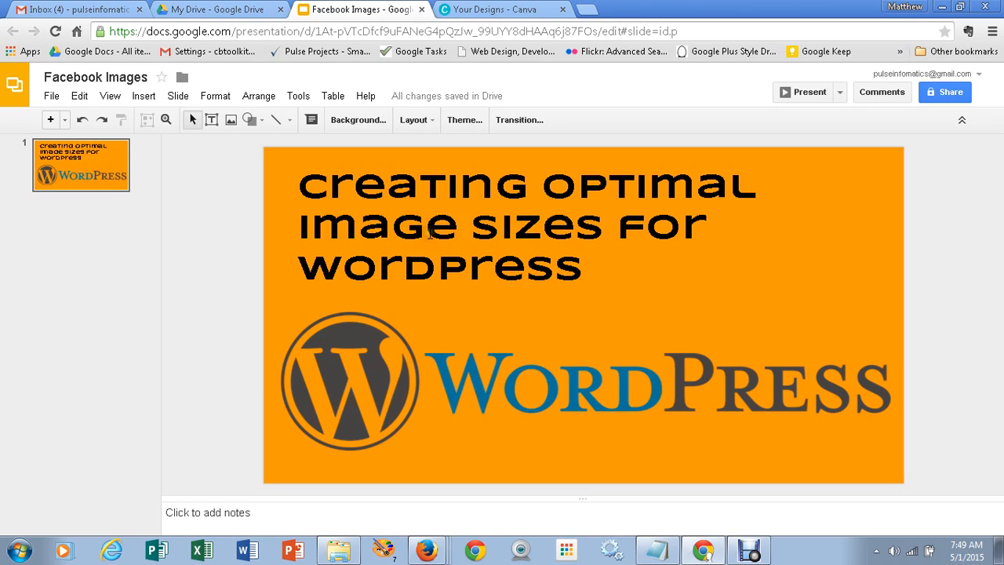
Download the slide as a JPEG image, view the downloaded file and close the viewer.
{"action": "left_click", "coordinate": [50, 100]}
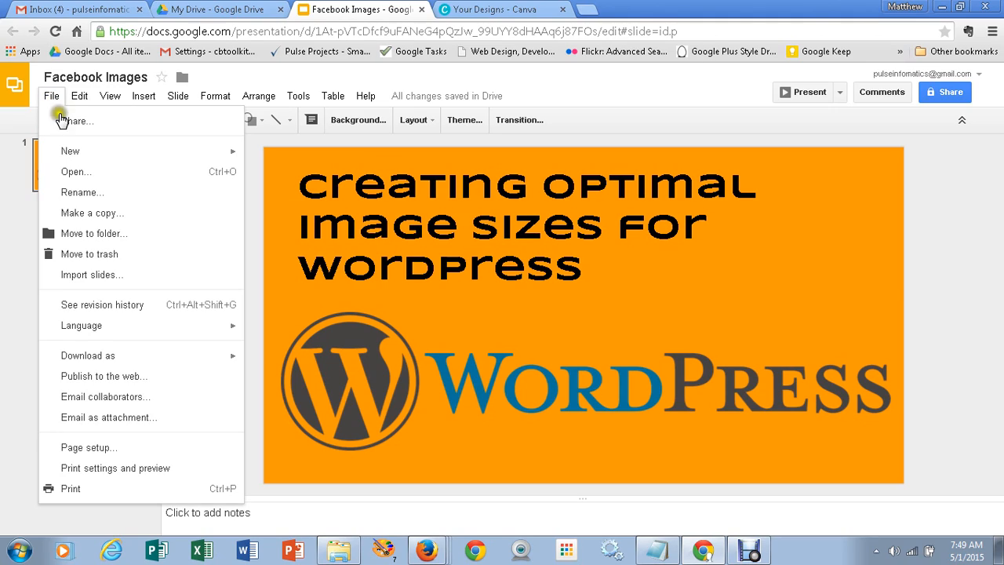
{"action": "mouse_move", "coordinate": [112, 355]}
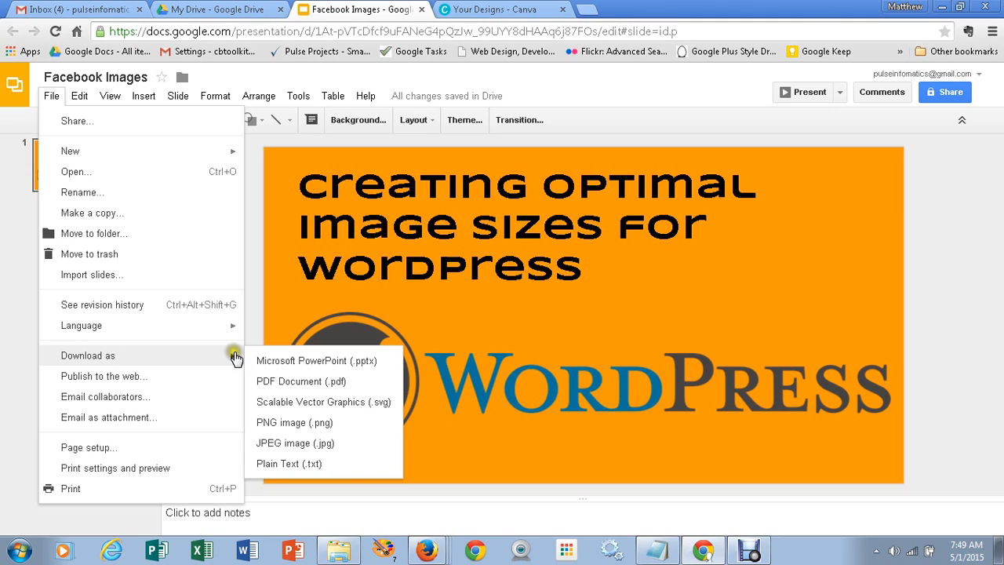
{"action": "left_click", "coordinate": [288, 444]}
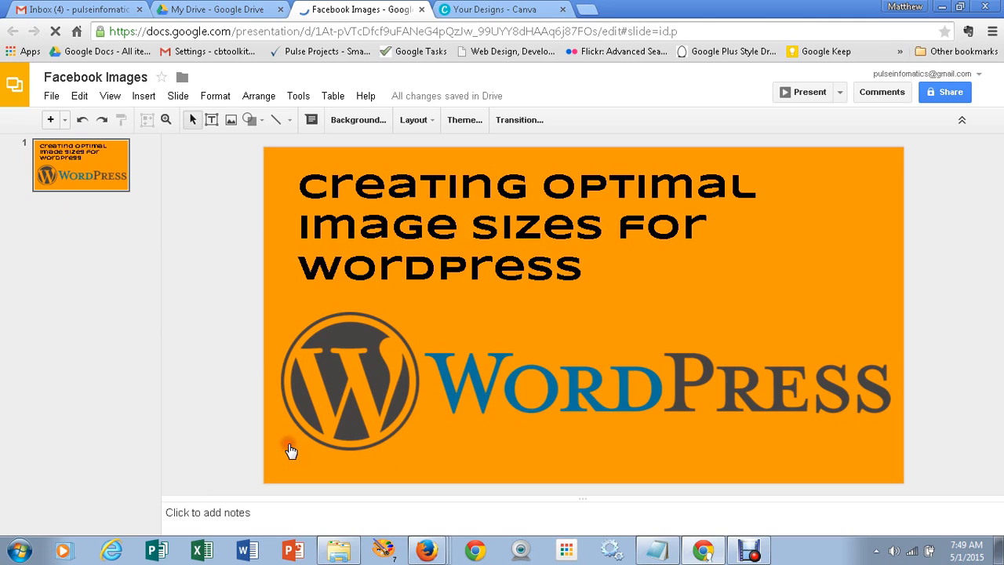
{"action": "left_click", "coordinate": [79, 524]}
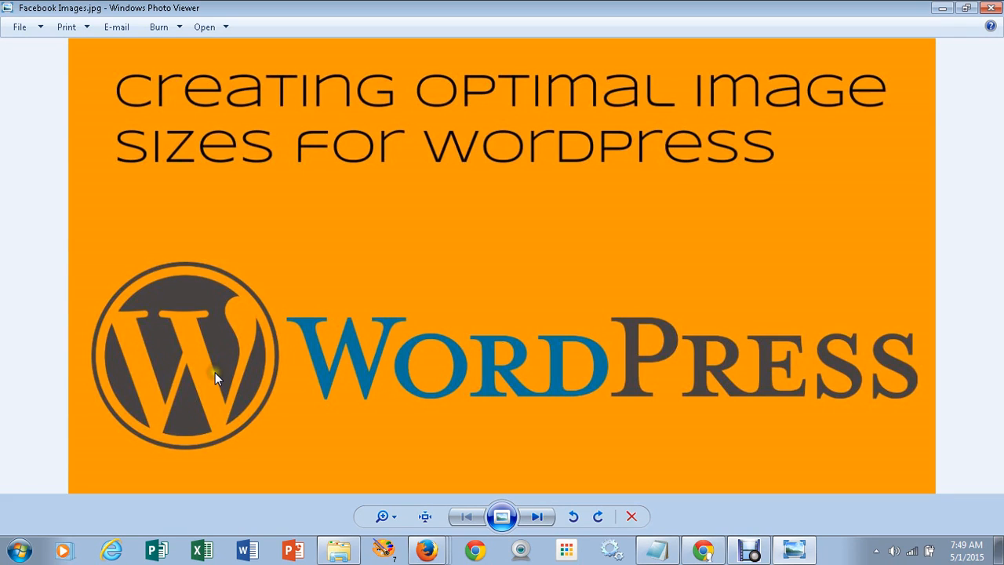
{"action": "left_click", "coordinate": [992, 8]}
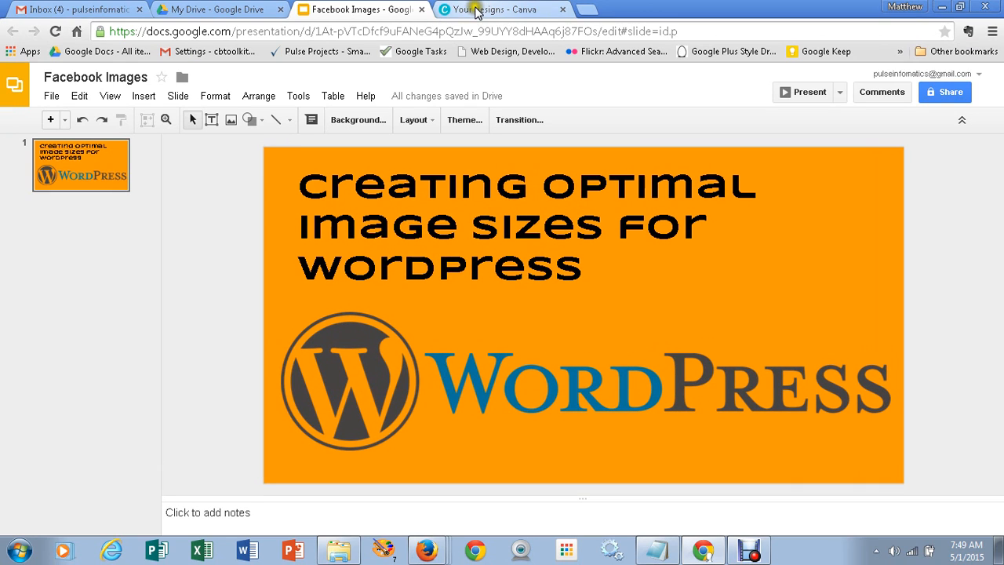
Switch to Canva and create a new design with custom dimensions of 1200 × 630 px.
{"action": "left_click", "coordinate": [476, 11]}
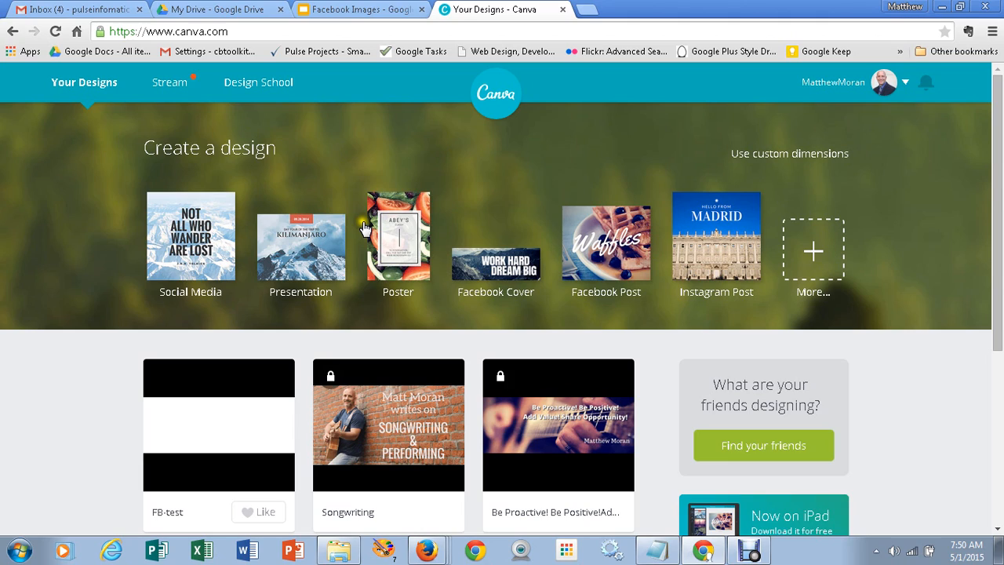
{"action": "left_click", "coordinate": [804, 156]}
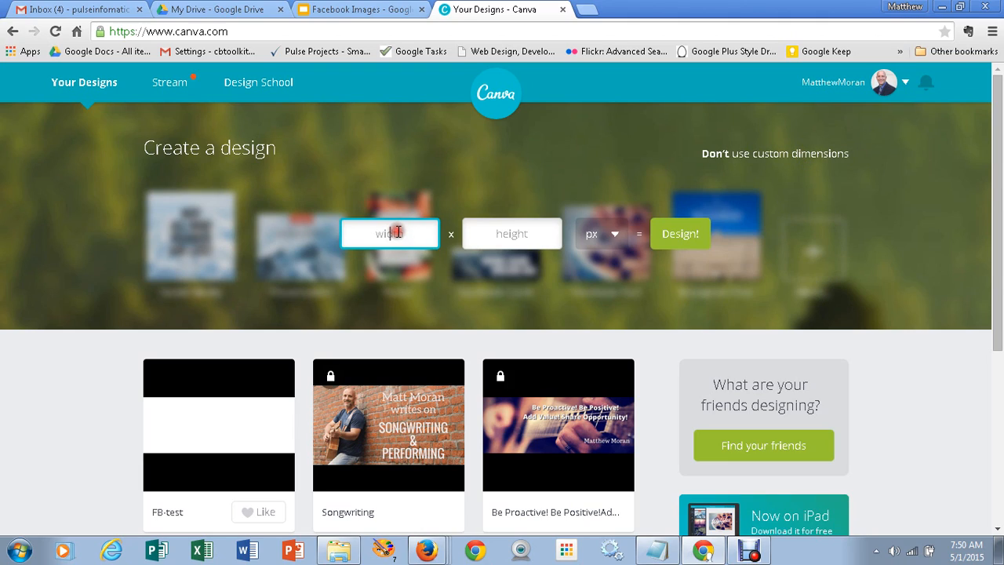
{"action": "type", "text": "1200"}
{"action": "key", "text": "Tab"}
{"action": "type", "text": "630"}
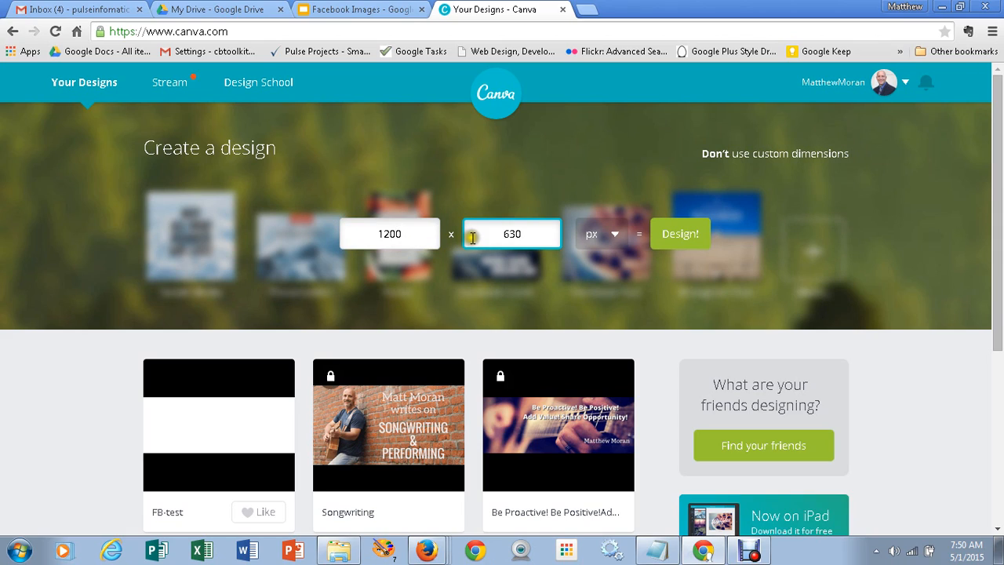
{"action": "left_click", "coordinate": [684, 235]}
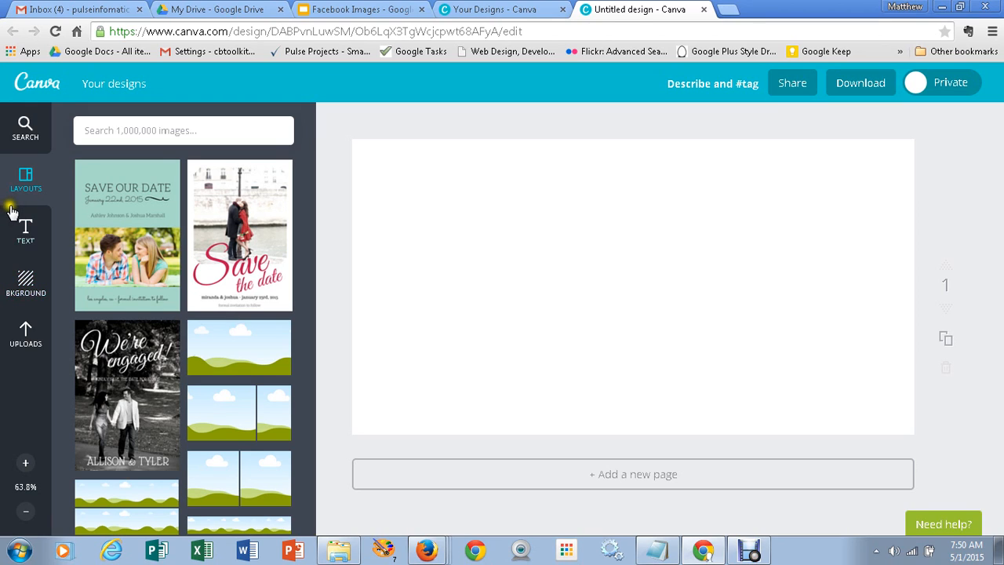
Search the images for "computer" and add the $1.00 photo of hands typing on a black laptop to the design.
{"action": "left_click", "coordinate": [124, 131]}
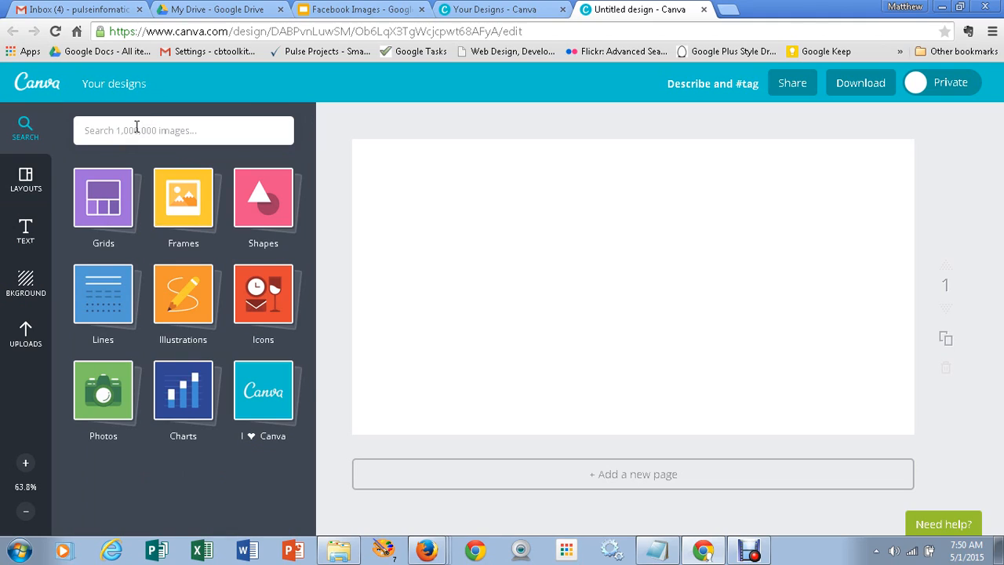
{"action": "type", "text": "computer"}
{"action": "key", "text": "Return"}
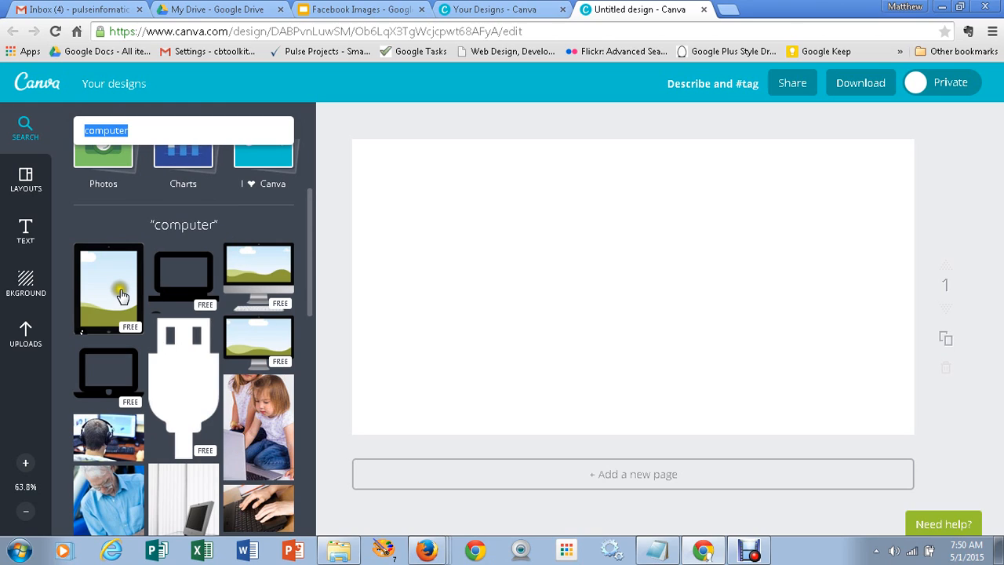
{"action": "scroll", "coordinate": [122, 295], "scroll_direction": "down", "scroll_amount": 2}
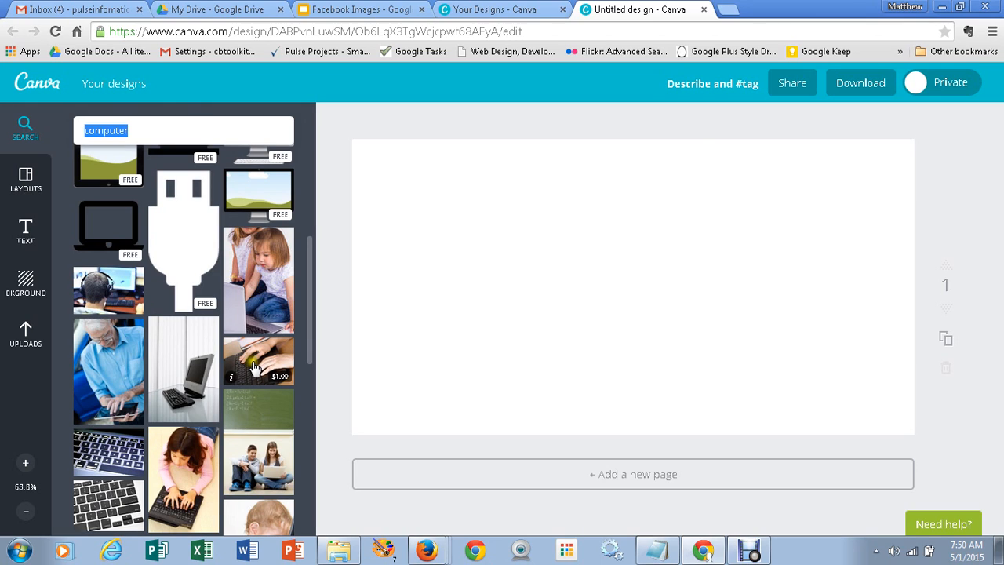
{"action": "left_click", "coordinate": [256, 366]}
Reposition and enlarge the laptop photo so that it covers the entire canvas.
{"action": "left_click_drag", "start_coordinate": [585, 305], "coordinate": [492, 286]}
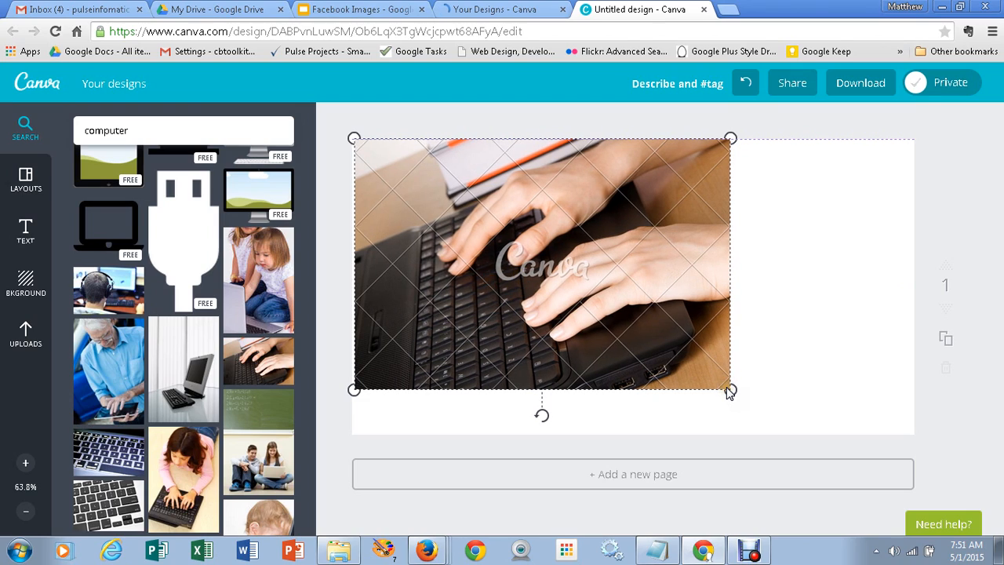
{"action": "left_click_drag", "start_coordinate": [730, 393], "coordinate": [827, 448]}
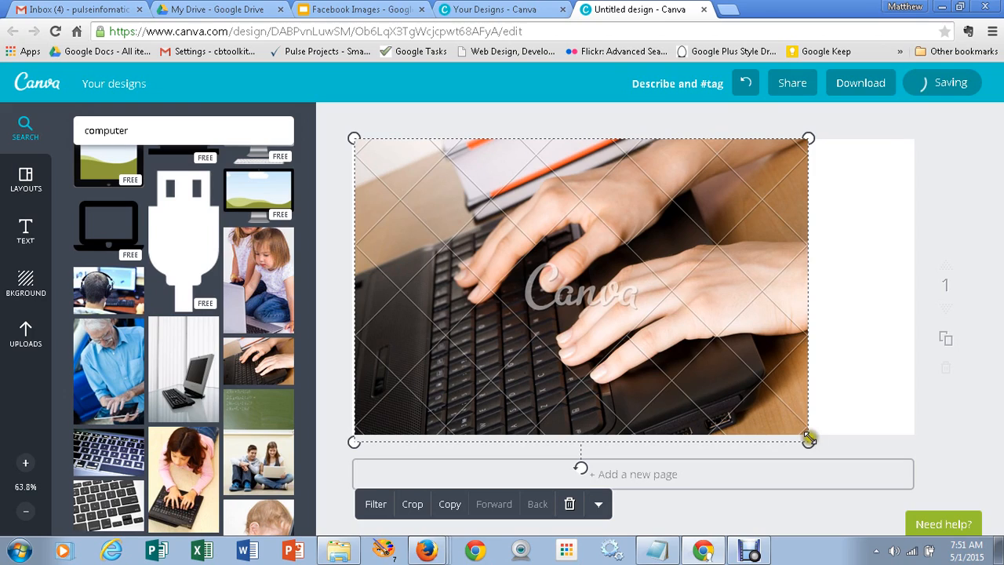
{"action": "left_click_drag", "start_coordinate": [808, 439], "coordinate": [834, 459]}
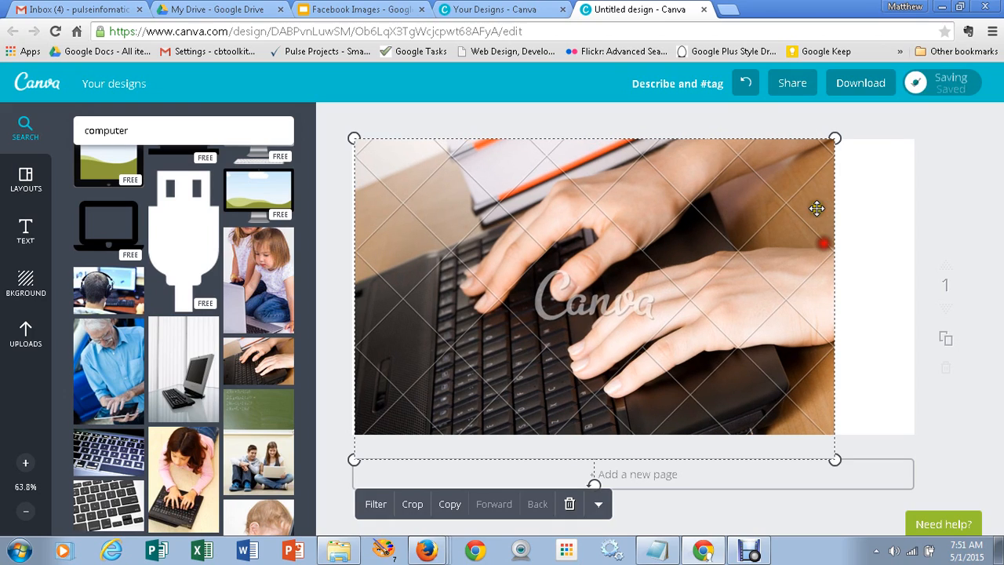
{"action": "mouse_move", "coordinate": [796, 262]}
{"action": "left_mouse_down"}
{"action": "mouse_move", "coordinate": [846, 260]}
{"action": "mouse_move", "coordinate": [814, 259]}
{"action": "left_mouse_up"}
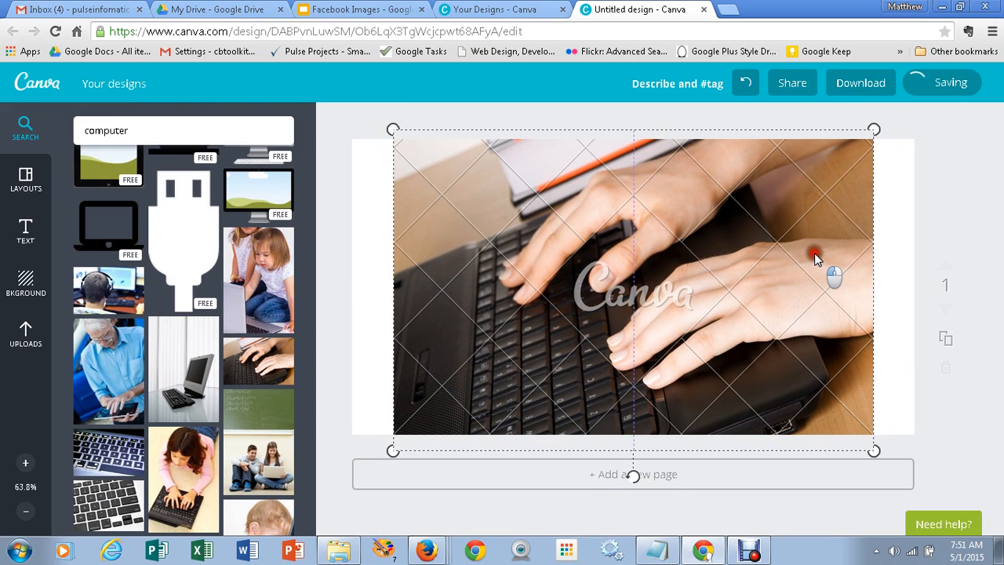
{"action": "left_click_drag", "start_coordinate": [814, 254], "coordinate": [765, 243]}
{"action": "left_click_drag", "start_coordinate": [825, 439], "coordinate": [922, 470]}
{"action": "left_click", "coordinate": [418, 229]}
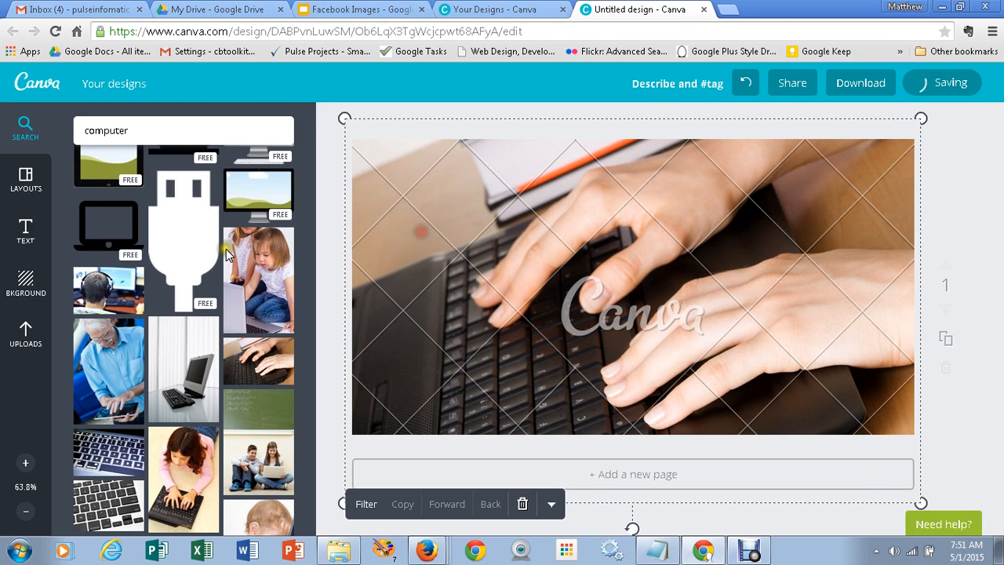
Show the advanced filter options for the laptop photo and try the Drama, Epic and Festive filters.
{"action": "left_click", "coordinate": [23, 230]}
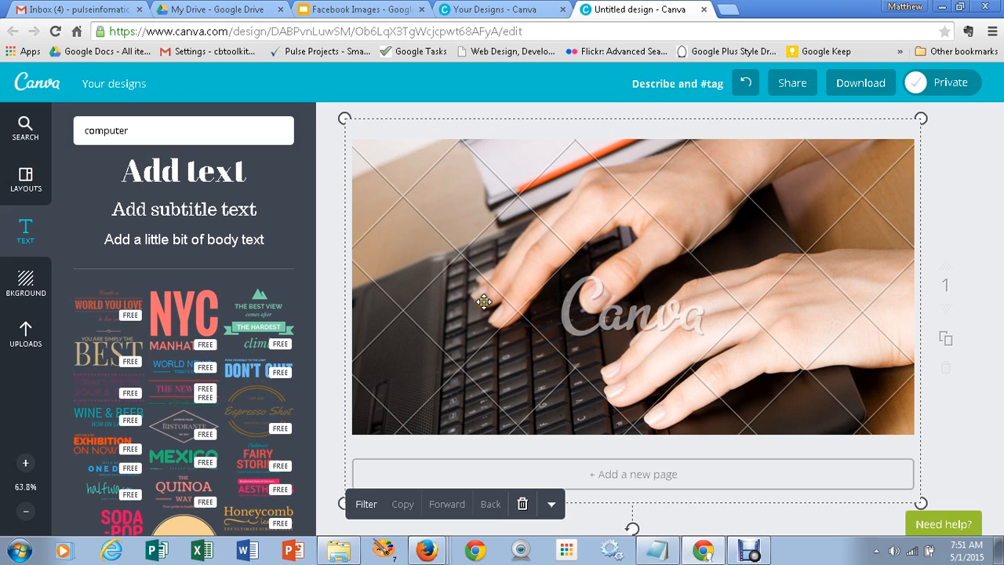
{"action": "left_click", "coordinate": [367, 505]}
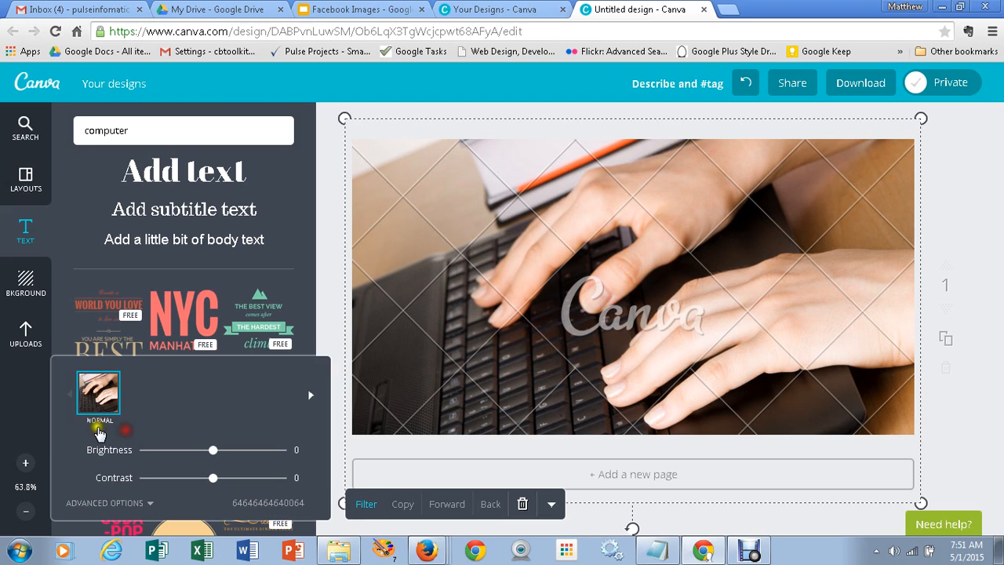
{"action": "left_click", "coordinate": [137, 503]}
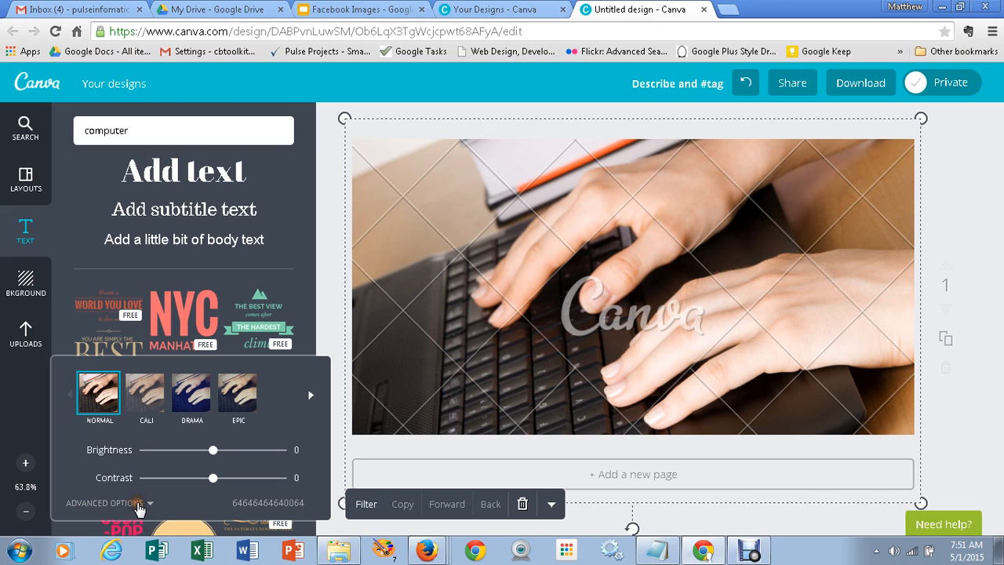
{"action": "left_click", "coordinate": [138, 505]}
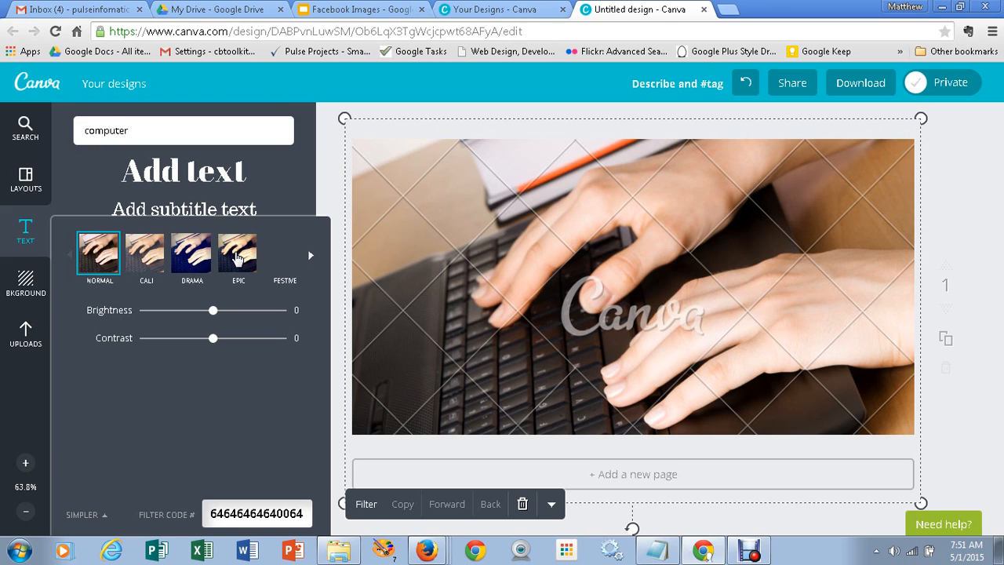
{"action": "left_click", "coordinate": [238, 258]}
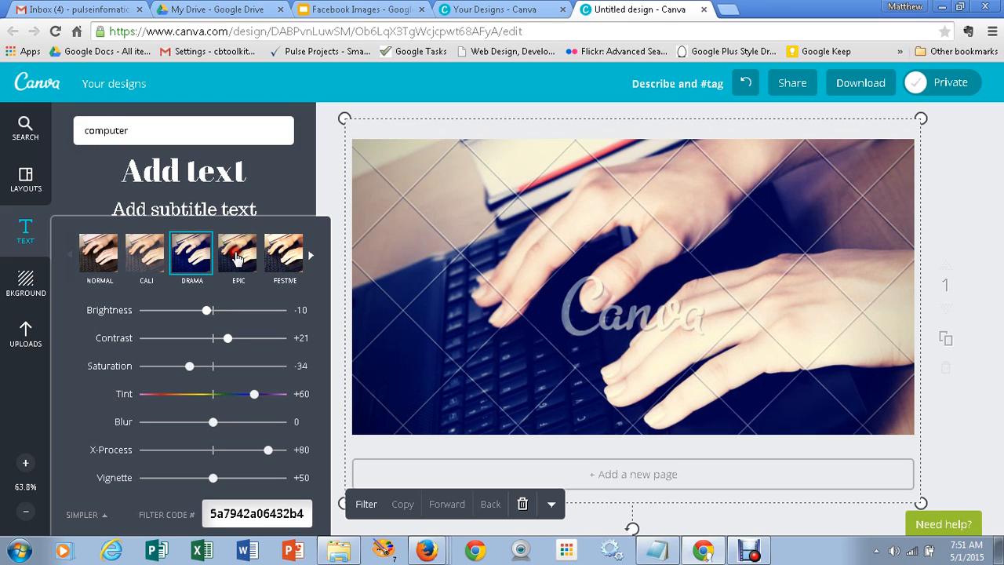
{"action": "left_click", "coordinate": [283, 260]}
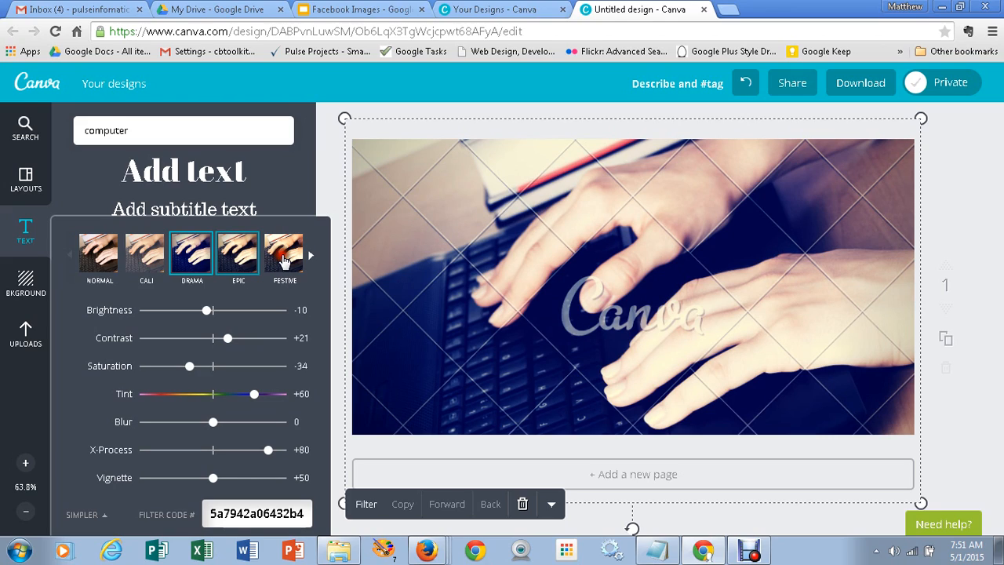
Find the Selfie filter among the remaining presets, apply it to the laptop photo and close the filter options.
{"action": "left_click", "coordinate": [311, 259]}
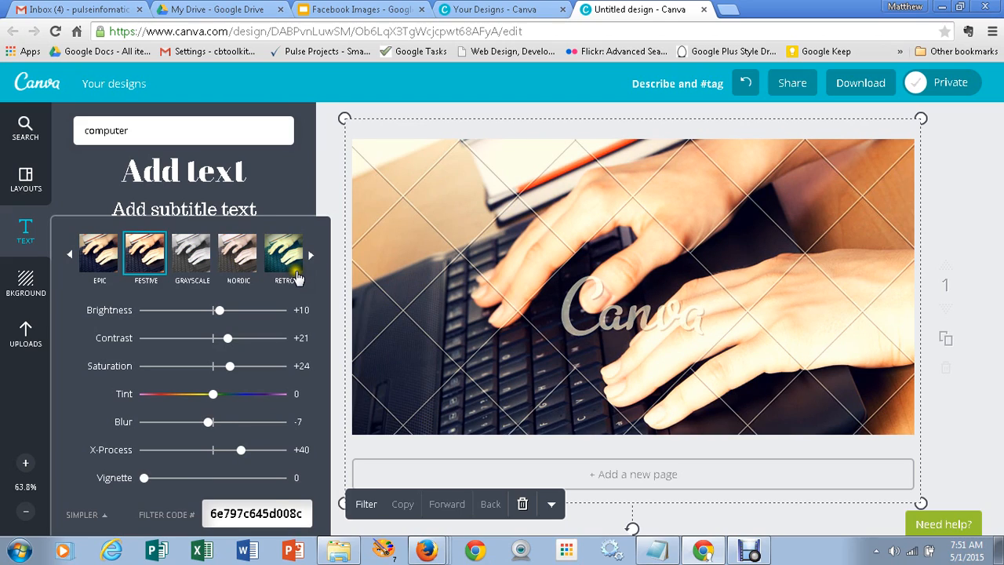
{"action": "left_click", "coordinate": [312, 261]}
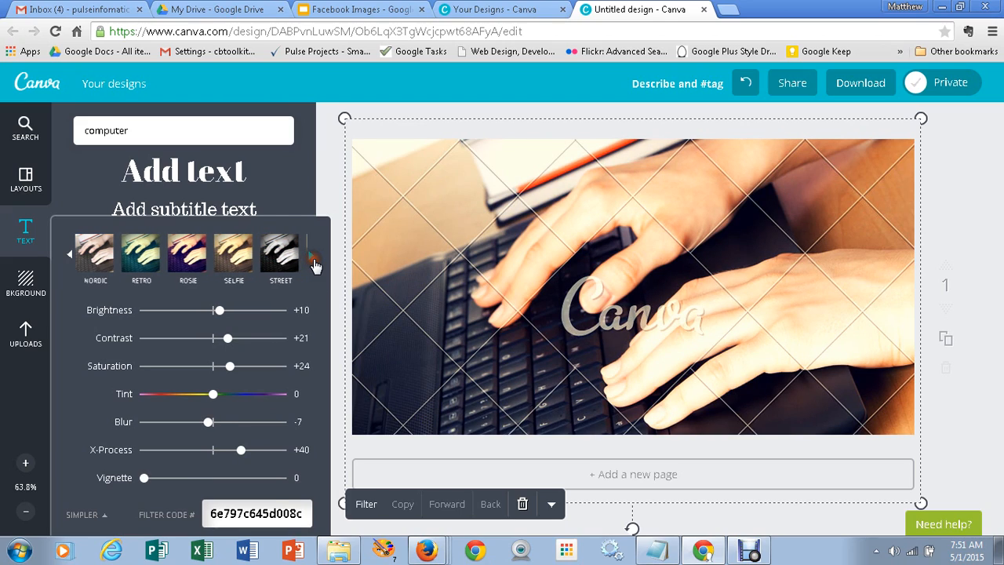
{"action": "left_click", "coordinate": [312, 260]}
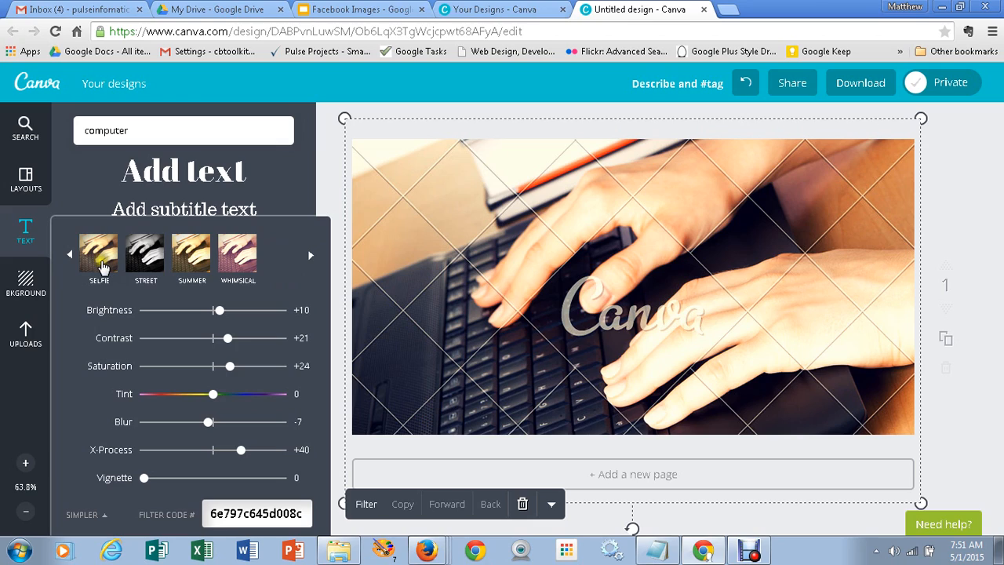
{"action": "left_click", "coordinate": [100, 265]}
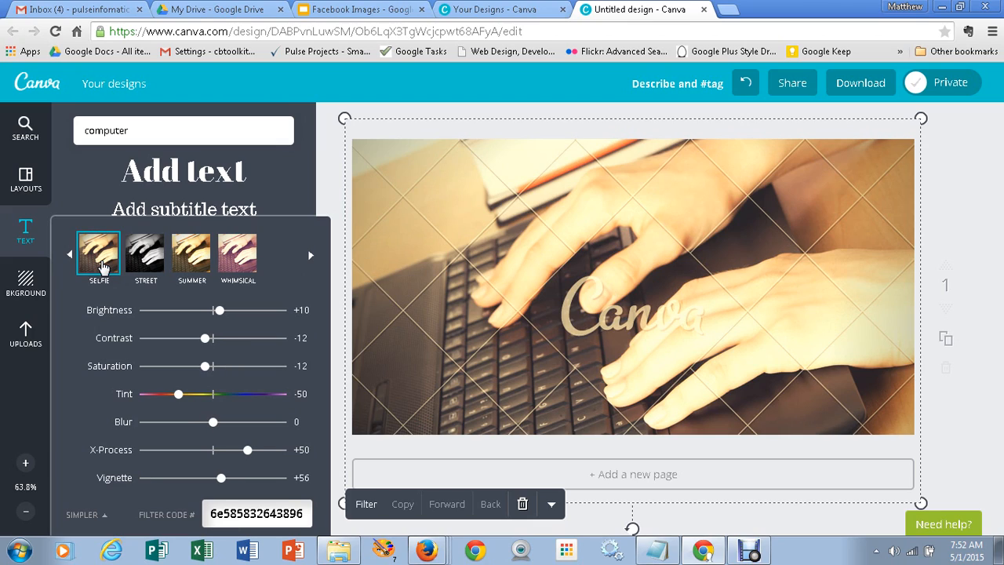
{"action": "left_click", "coordinate": [366, 506]}
{"action": "left_click", "coordinate": [304, 177]}
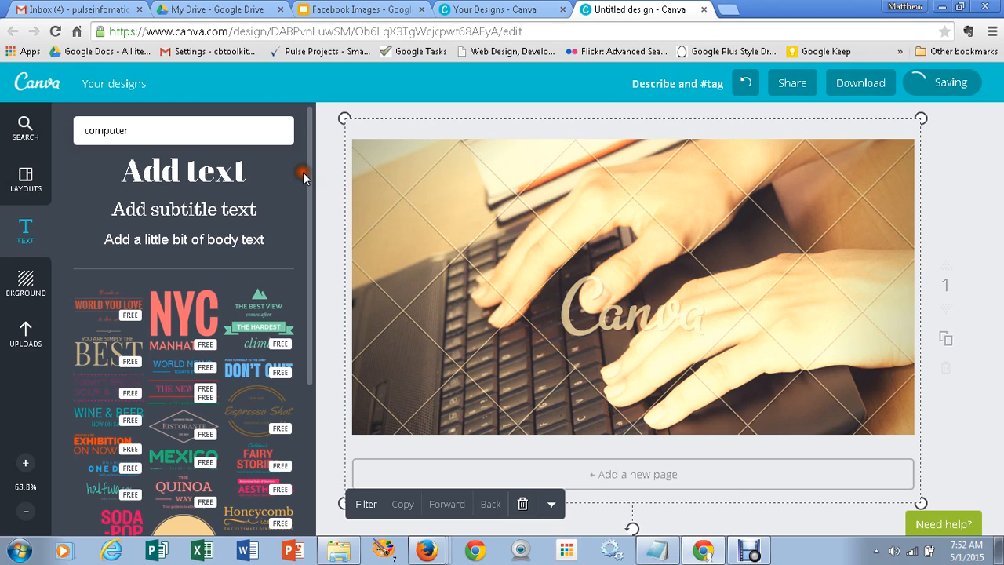
Add a large heading text to the photo and replace its placeholder with "Add some text.".
{"action": "left_click", "coordinate": [192, 171]}
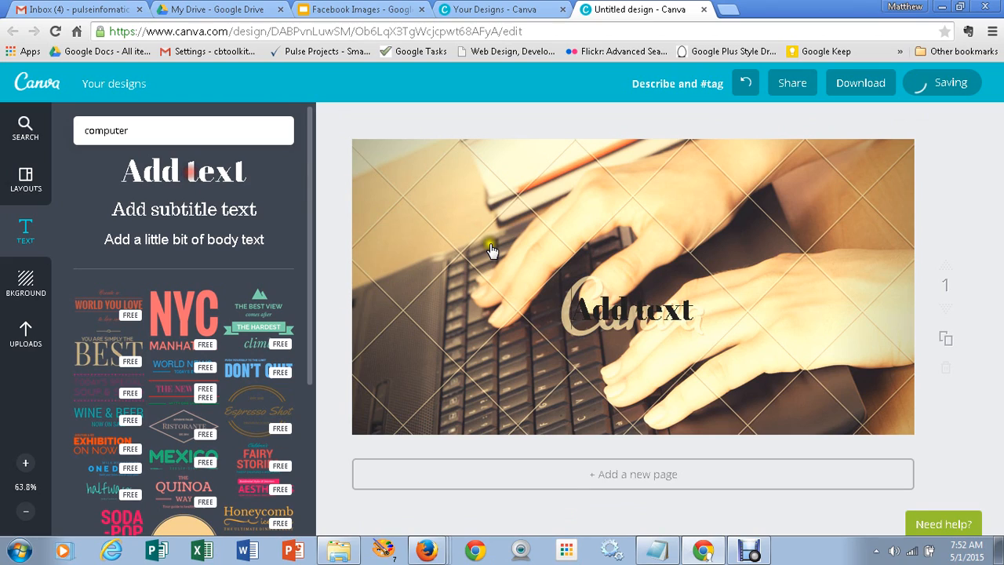
{"action": "double_click", "coordinate": [596, 304]}
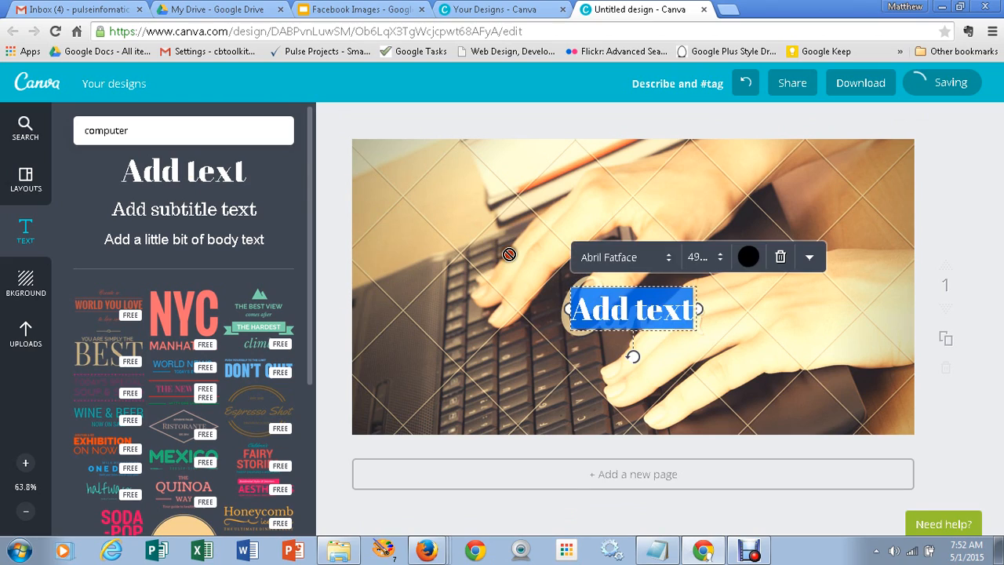
{"action": "double_click", "coordinate": [604, 309]}
{"action": "left_click", "coordinate": [606, 313]}
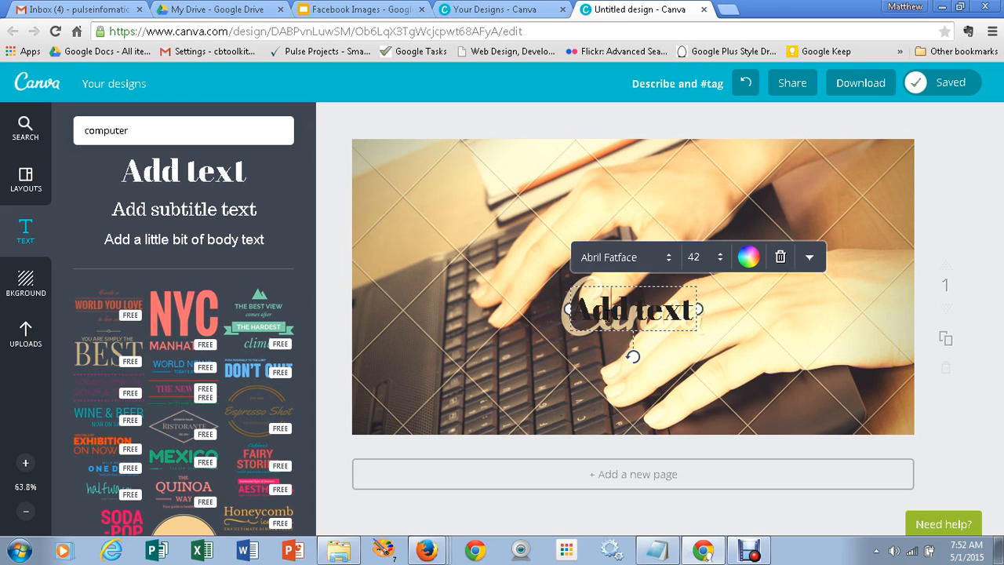
{"action": "triple_click", "coordinate": [606, 314]}
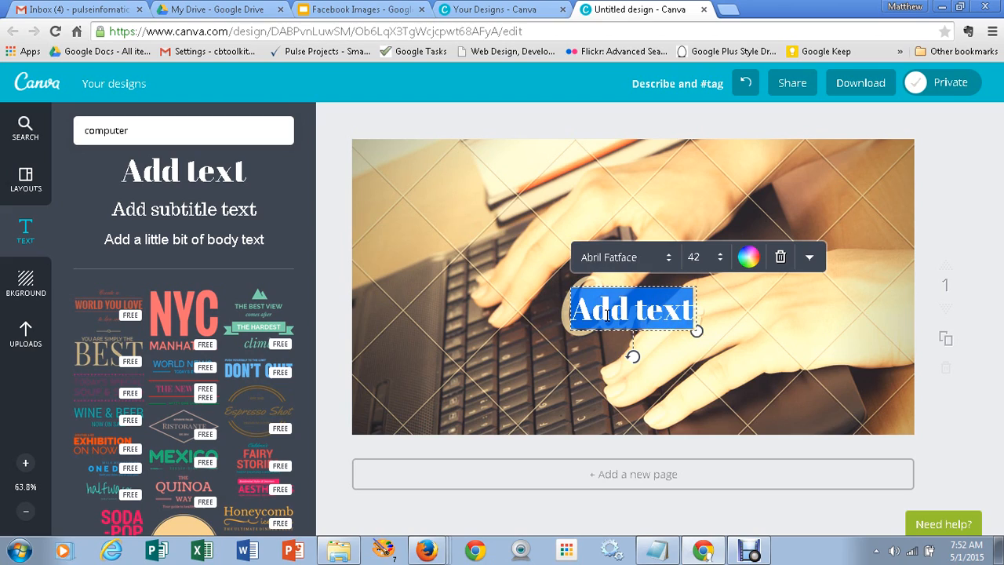
{"action": "type", "text": "Add some t"}
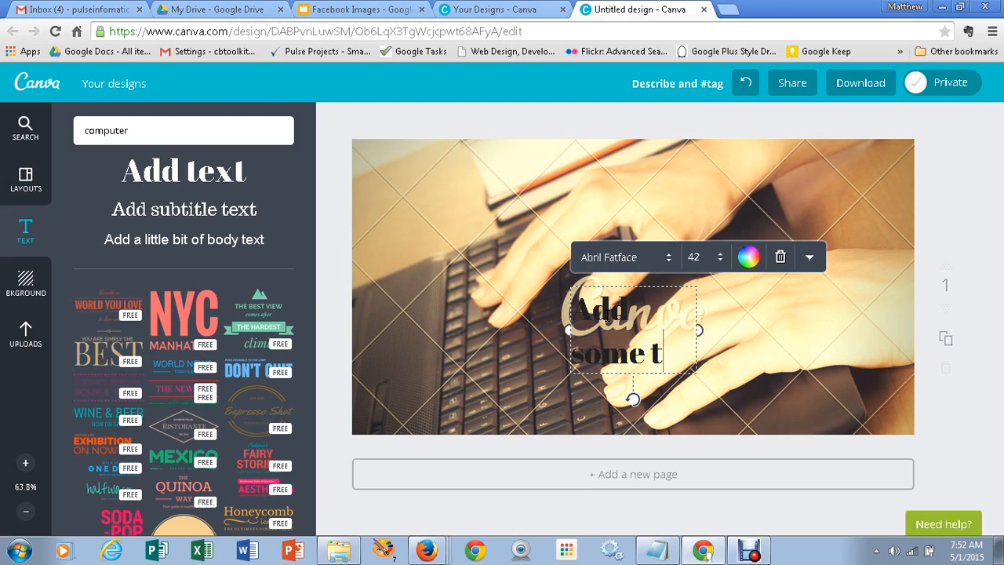
{"action": "type", "text": "ext."}
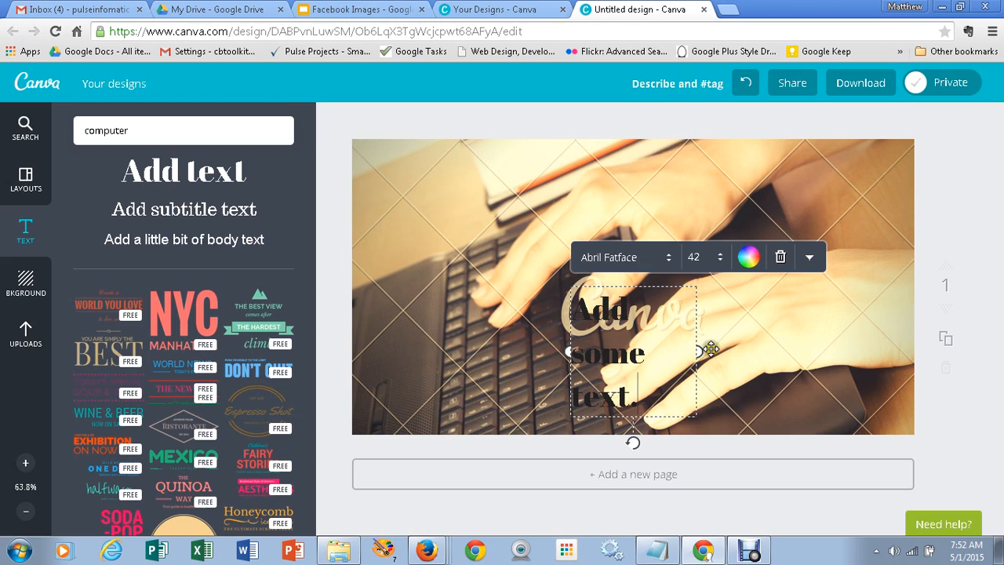
Widen the heading's text box so the wording fits on one line and move it to the upper left area of the photo.
{"action": "left_click_drag", "start_coordinate": [698, 352], "coordinate": [817, 339]}
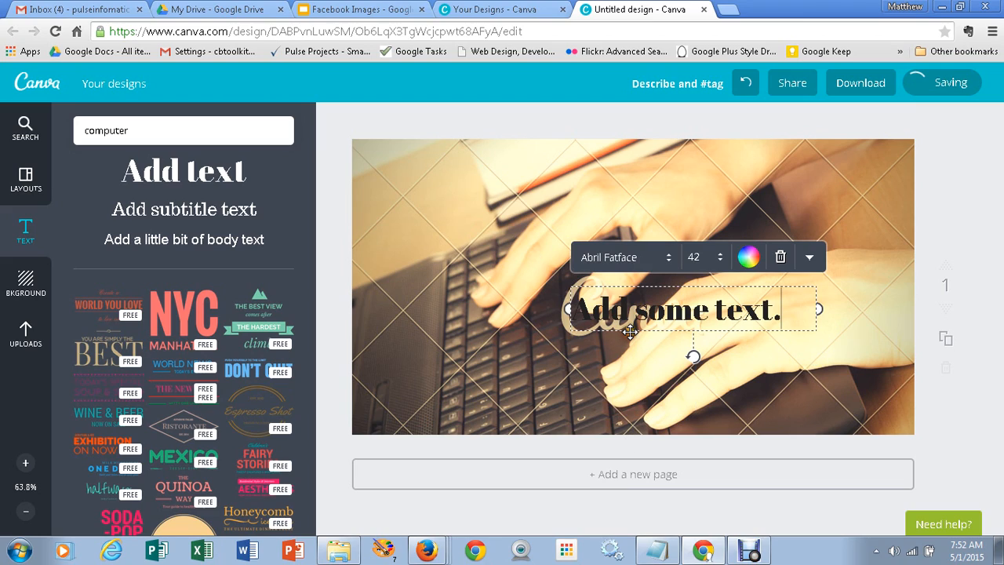
{"action": "left_click_drag", "start_coordinate": [630, 331], "coordinate": [468, 210]}
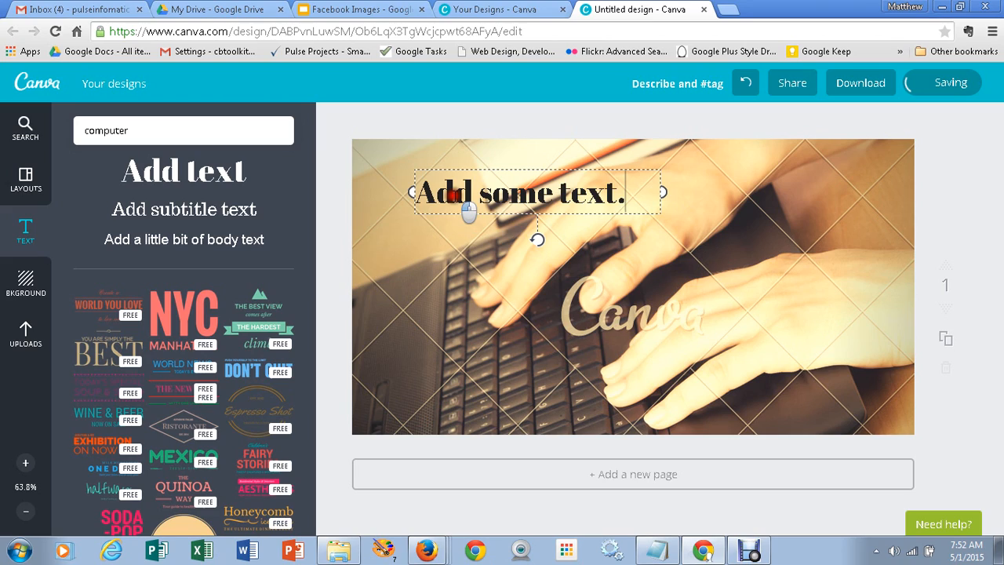
{"action": "left_click_drag", "start_coordinate": [452, 195], "coordinate": [432, 175]}
Set the heading's font to Alfa Slab One at size 72 and widen its text box to keep it on one line.
{"action": "left_click_drag", "start_coordinate": [606, 171], "coordinate": [407, 169]}
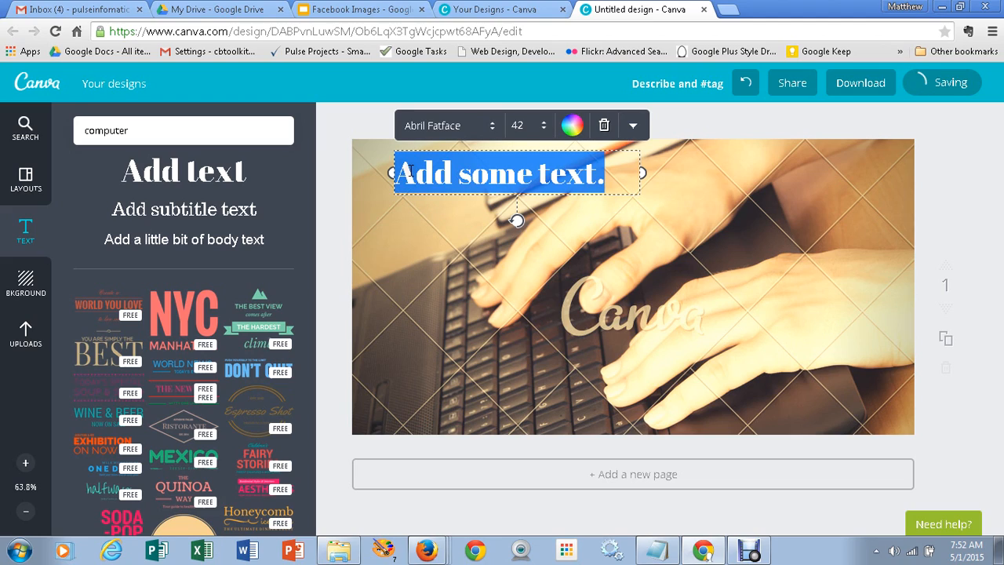
{"action": "left_click", "coordinate": [443, 126]}
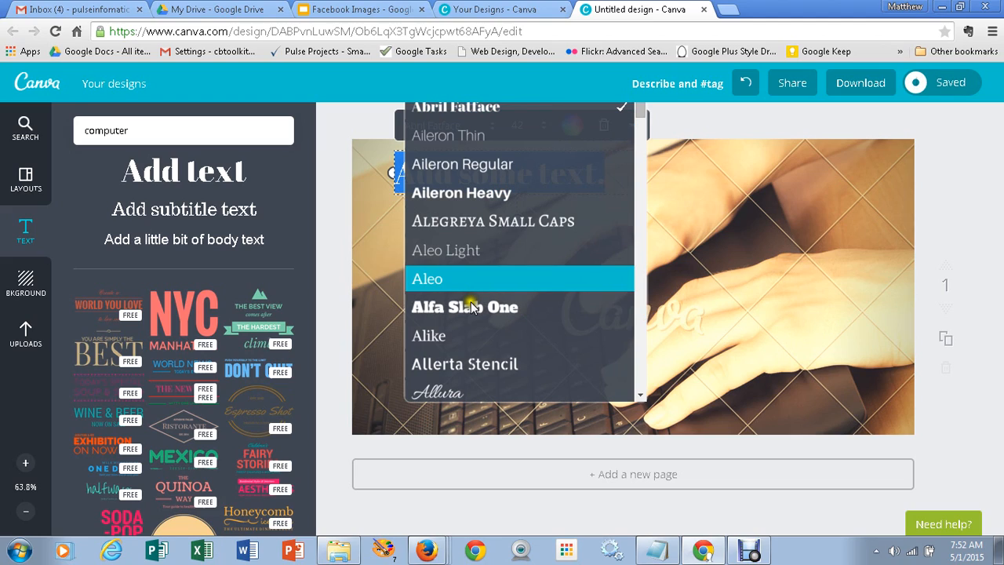
{"action": "left_click", "coordinate": [471, 307]}
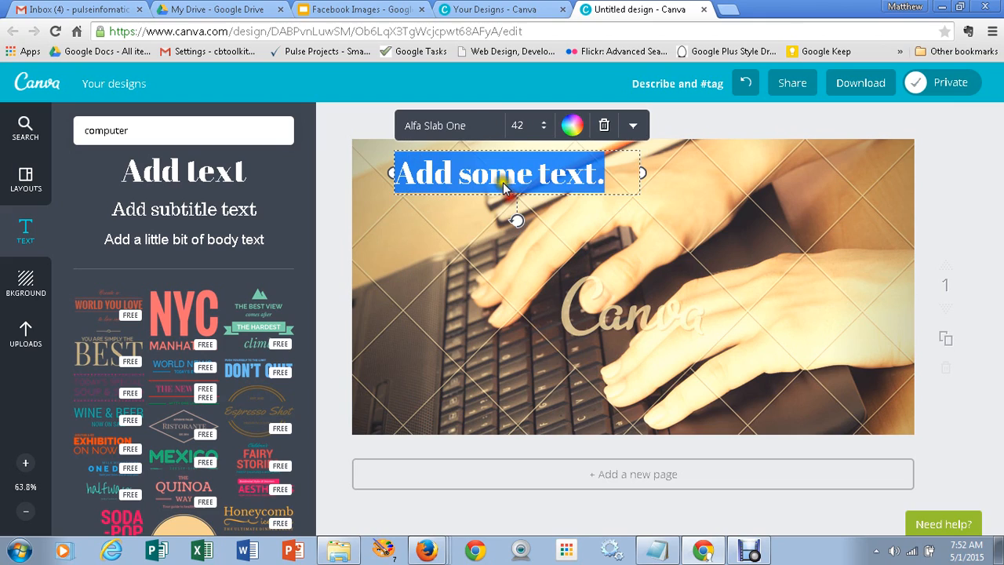
{"action": "left_click", "coordinate": [524, 128]}
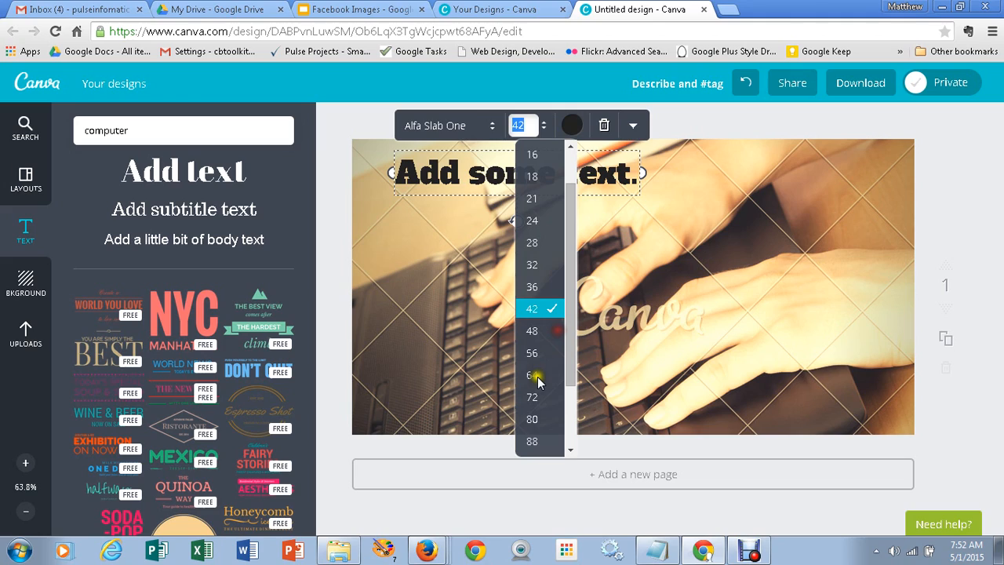
{"action": "left_click", "coordinate": [533, 396]}
{"action": "left_click_drag", "start_coordinate": [637, 259], "coordinate": [855, 228]}
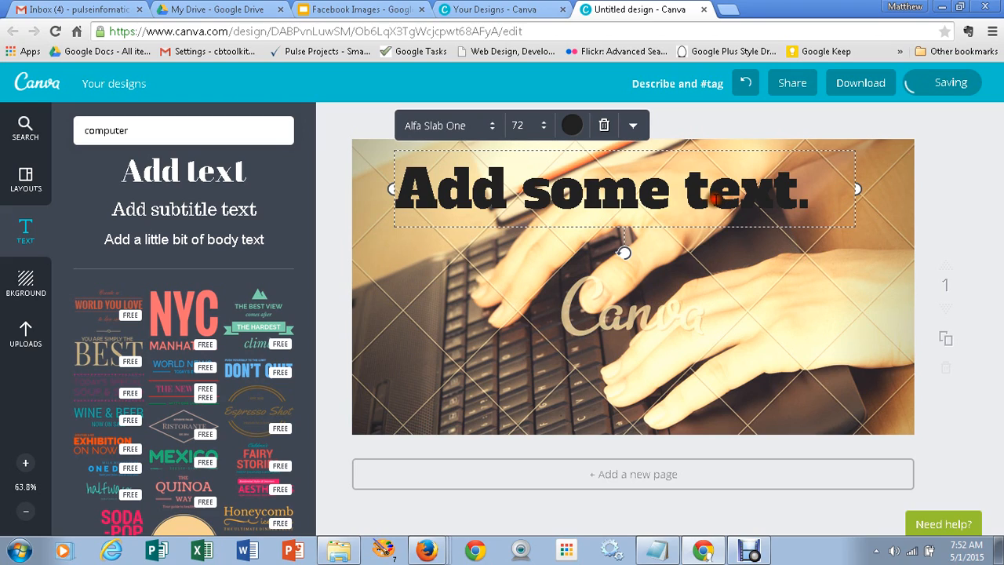
Color the whole heading golden yellow (ffcc00) and close the color options.
{"action": "left_click", "coordinate": [711, 199]}
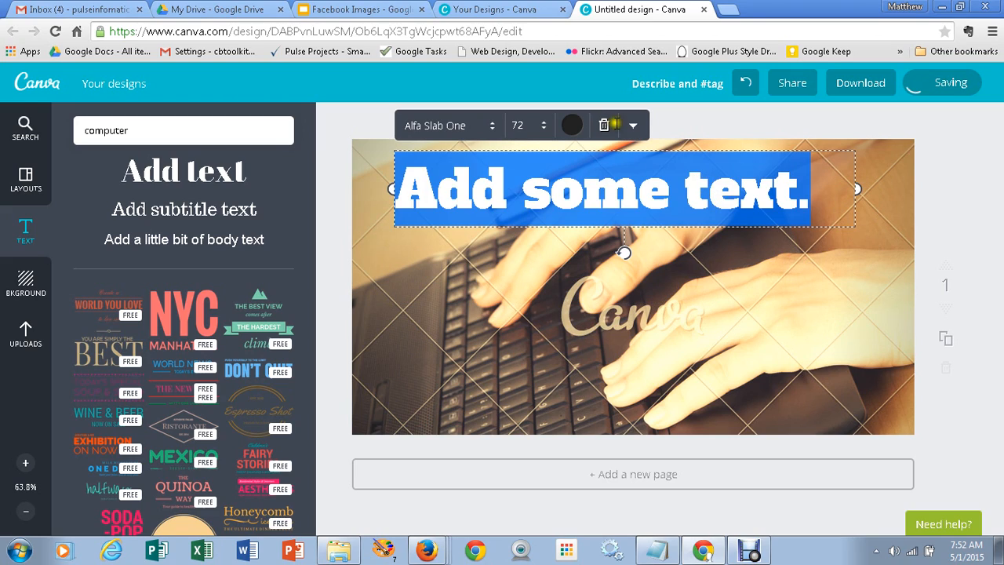
{"action": "left_click", "coordinate": [572, 126]}
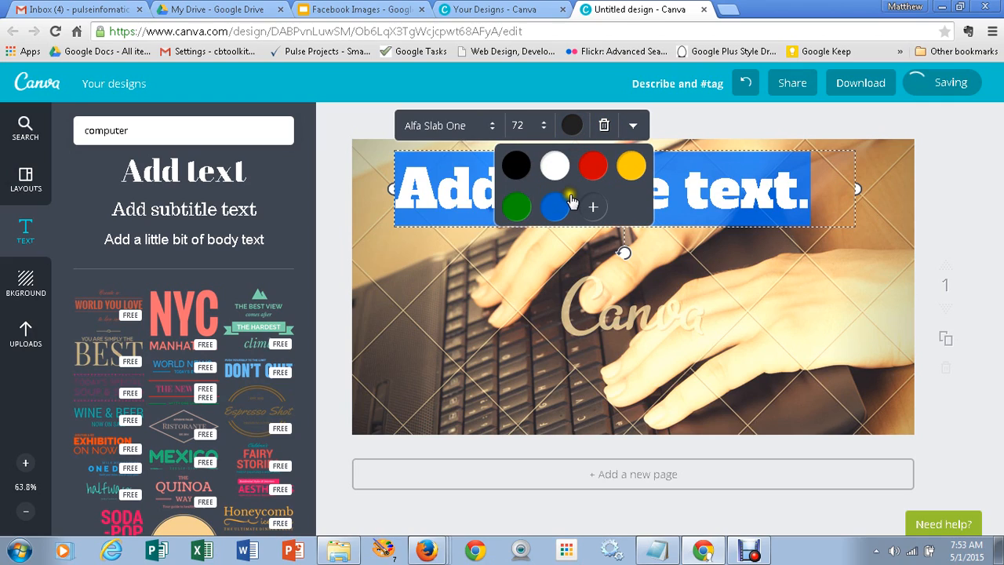
{"action": "left_click", "coordinate": [631, 169]}
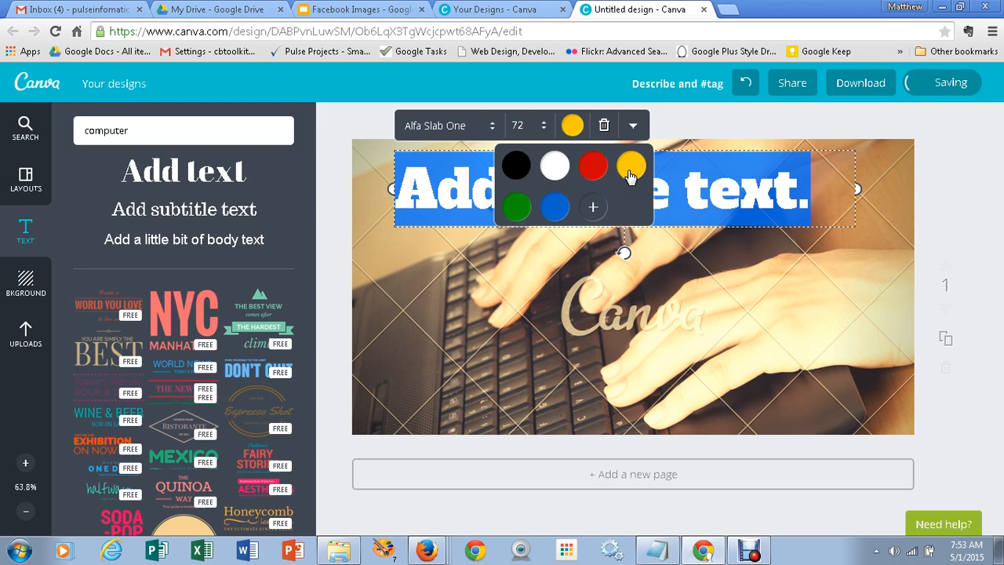
{"action": "left_click", "coordinate": [594, 205]}
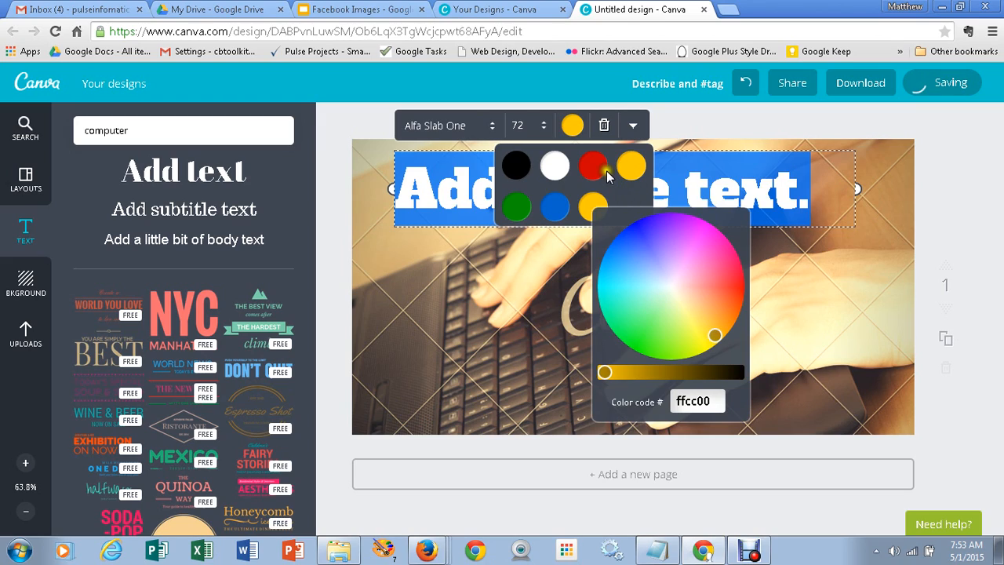
{"action": "left_click", "coordinate": [693, 119]}
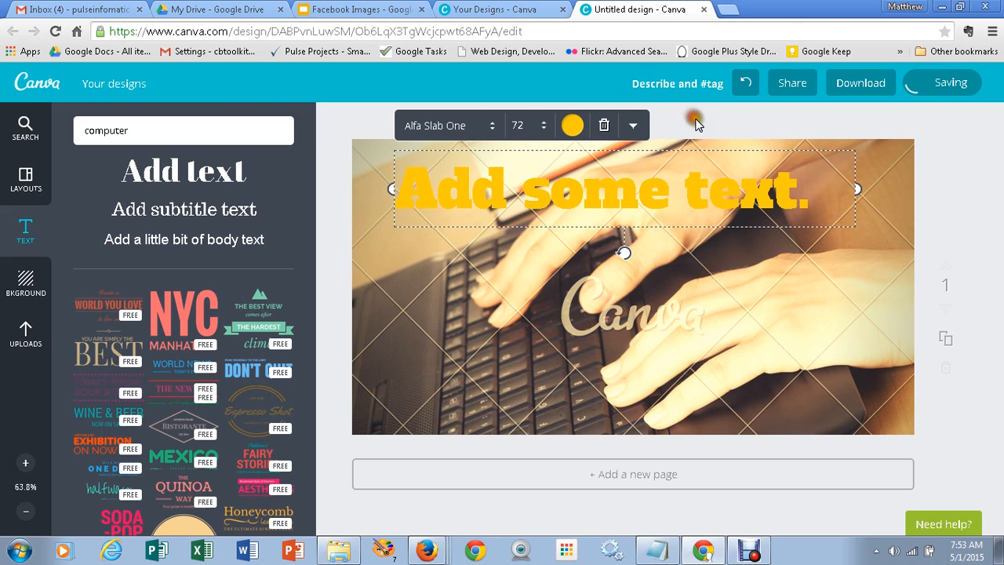
Make the design public with the description "first canva image".
{"action": "left_click", "coordinate": [943, 98]}
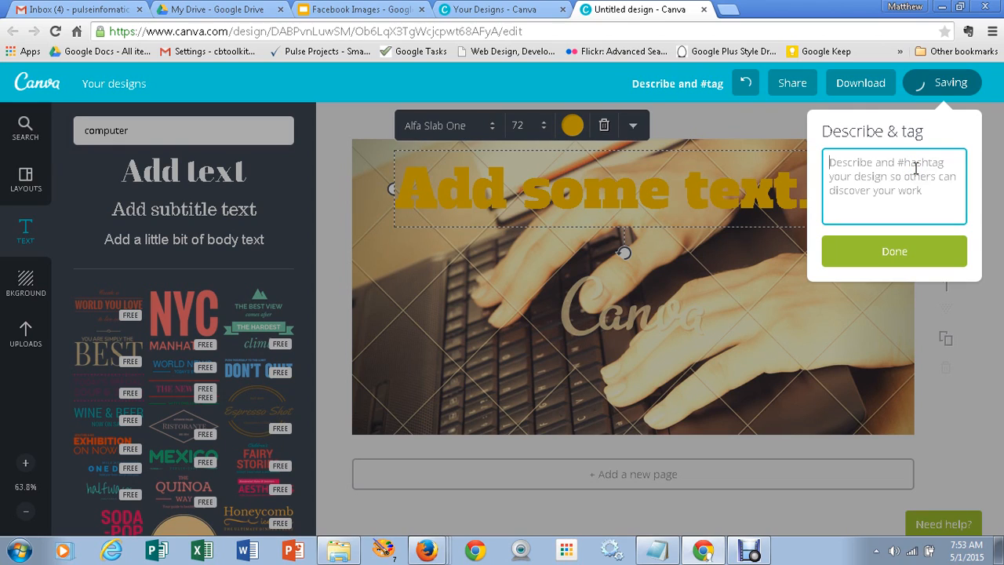
{"action": "type", "text": "first canva image"}
{"action": "left_click", "coordinate": [892, 239]}
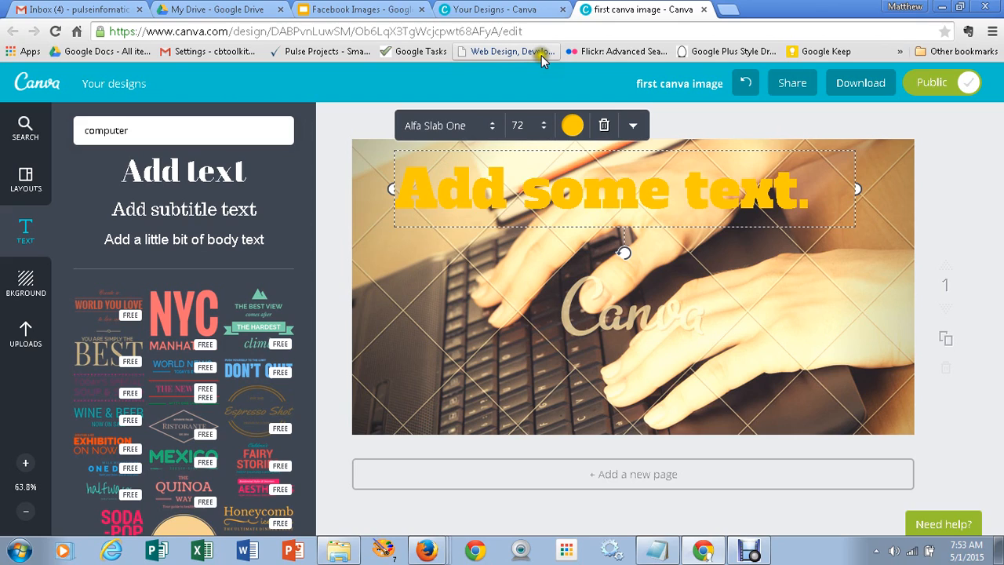
Switch back to the Facebook Images presentation in Google Slides.
{"action": "left_click", "coordinate": [358, 11]}
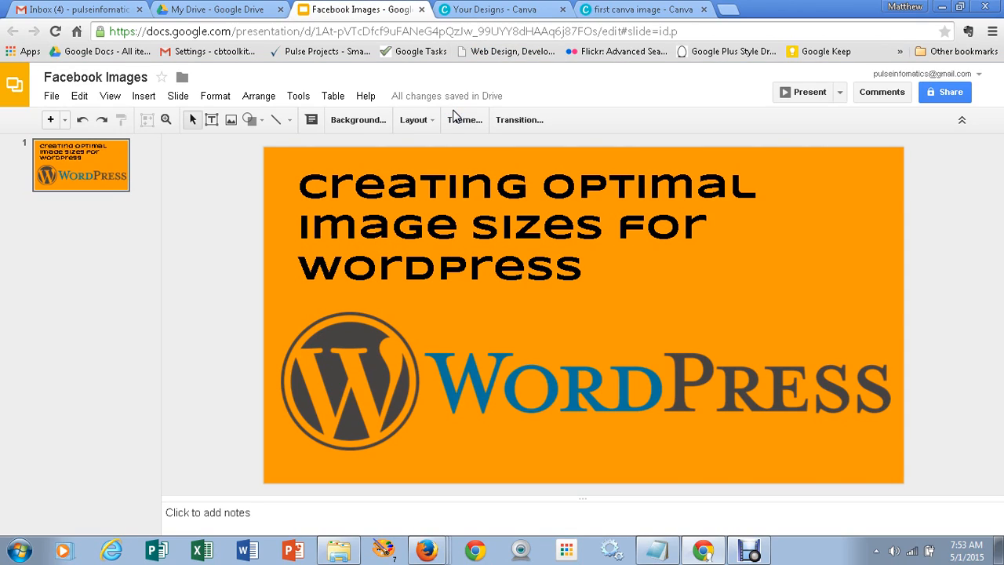